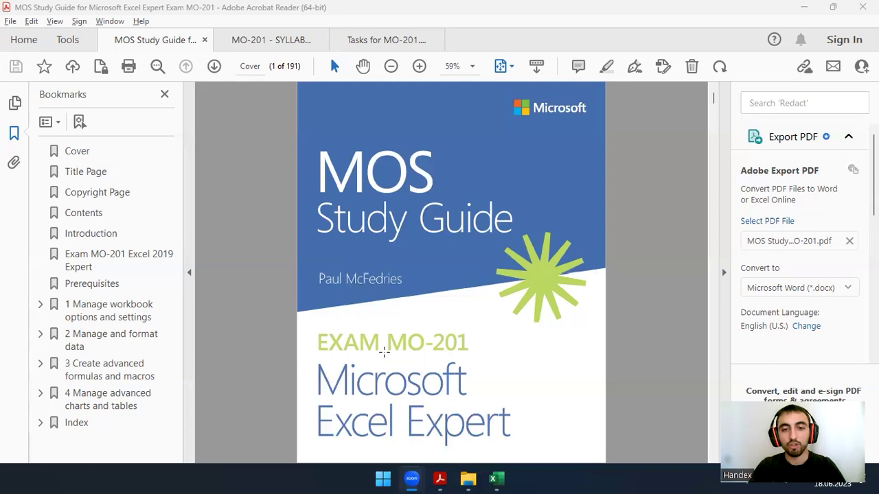
Step: Mark the EXAM MO-201 cover title, then scroll the MO-201 syllabus to 'Manage and format data'
drag(313, 324, 490, 365)
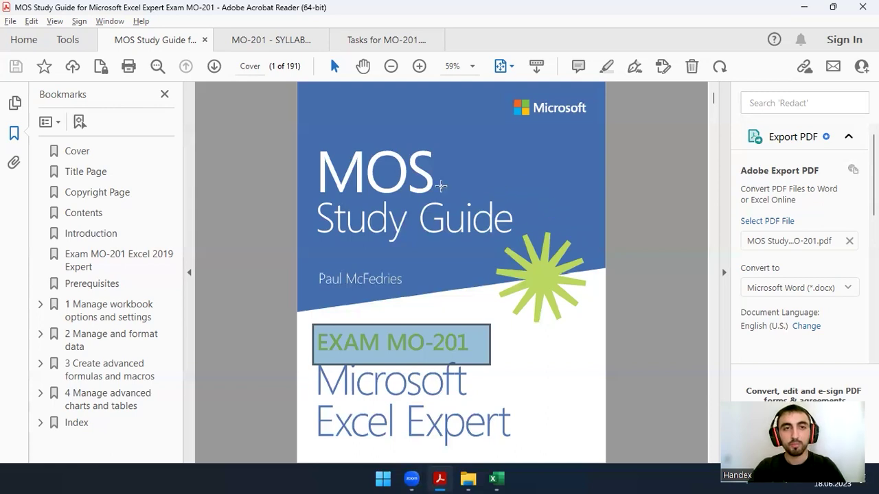
click(265, 43)
scroll(379, 296, down, 3)
scroll(364, 295, down, 2)
scroll(360, 293, down, 2)
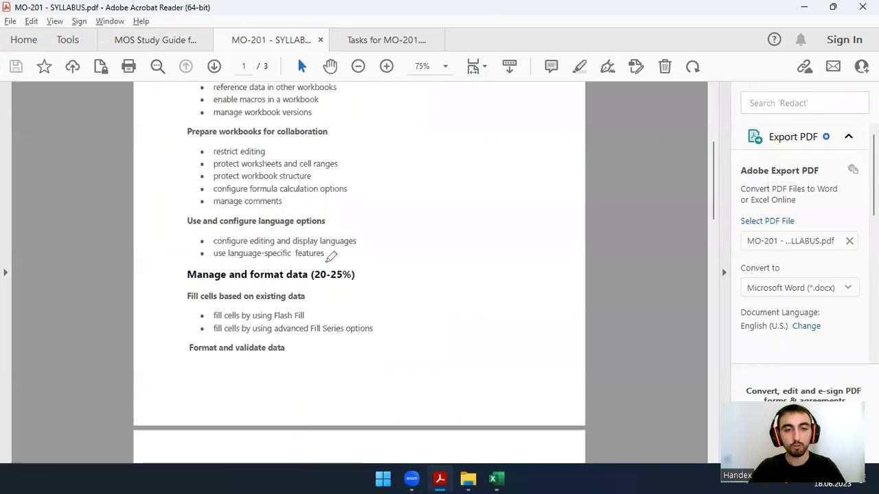
Step: Circle the 20-25% weighting and the 'Fill cells based on existing data' topic, then switch to Excel
drag(320, 261, 350, 259)
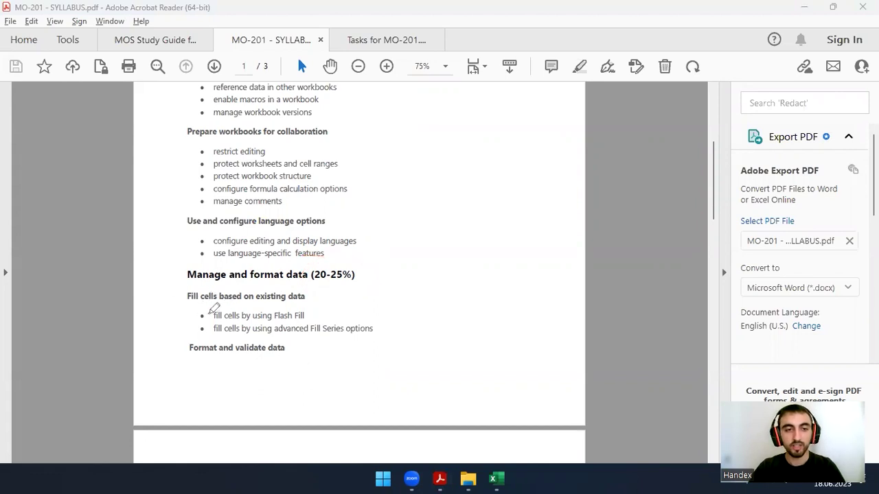
mouse_move(184, 287)
mouse_down()
mouse_move(351, 286)
mouse_move(185, 288)
mouse_up()
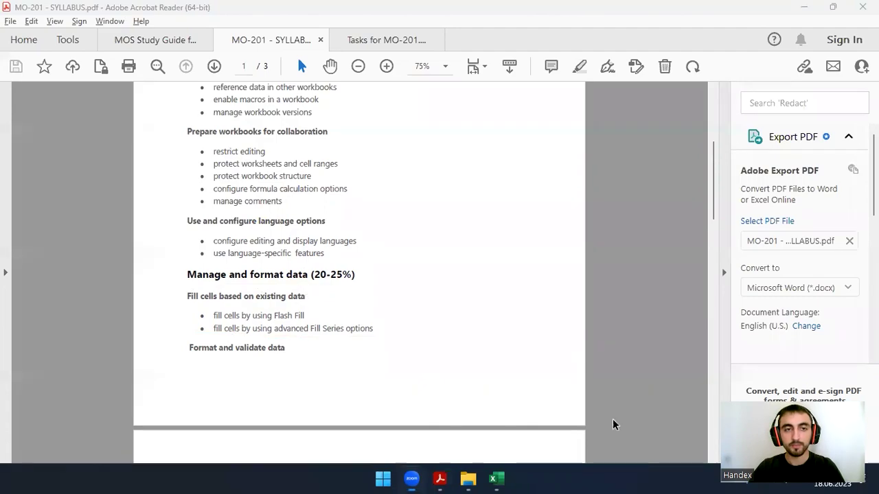
click(496, 478)
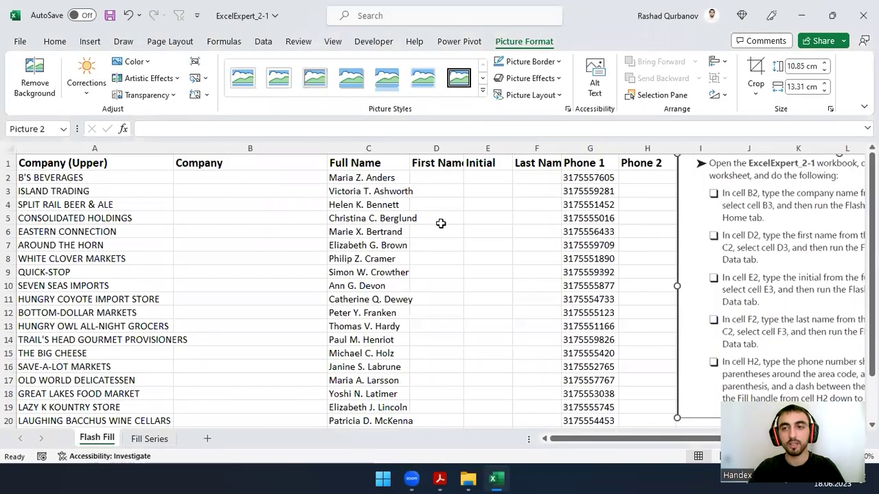
Step: Move the instruction picture left until its full text shows, then mark the Company header and first task
drag(782, 176, 580, 167)
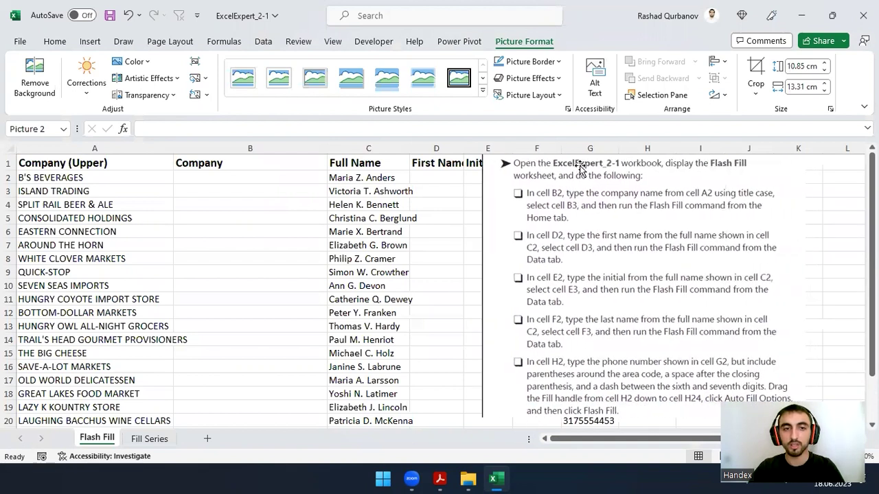
mouse_move(546, 273)
mouse_down()
mouse_move(576, 277)
mouse_move(577, 264)
mouse_up()
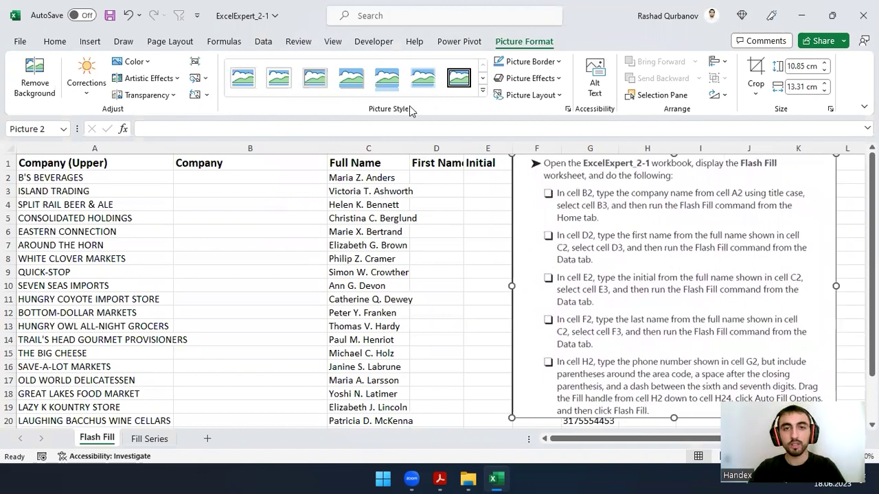
key(ctrl+2)
drag(206, 173, 253, 174)
drag(552, 173, 567, 175)
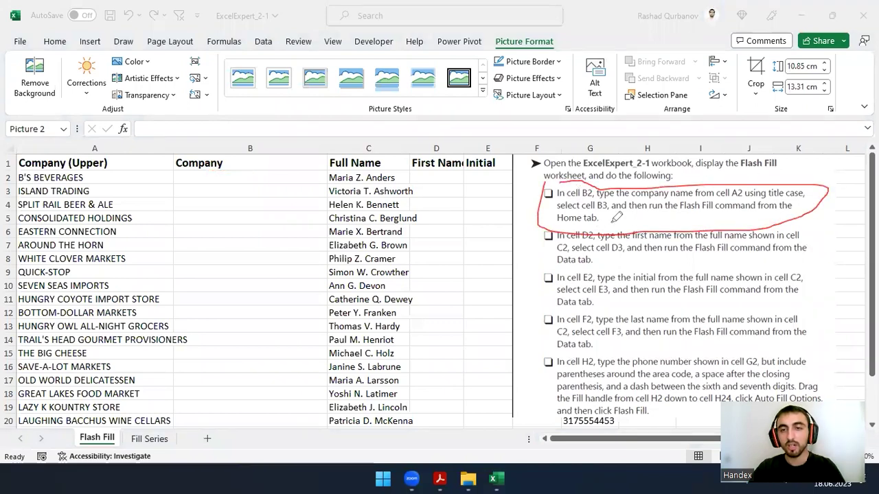
Step: Annotate B2, the A2 title-case requirement, B3 and the Flash Fill mentions, then select B2
drag(209, 175, 221, 175)
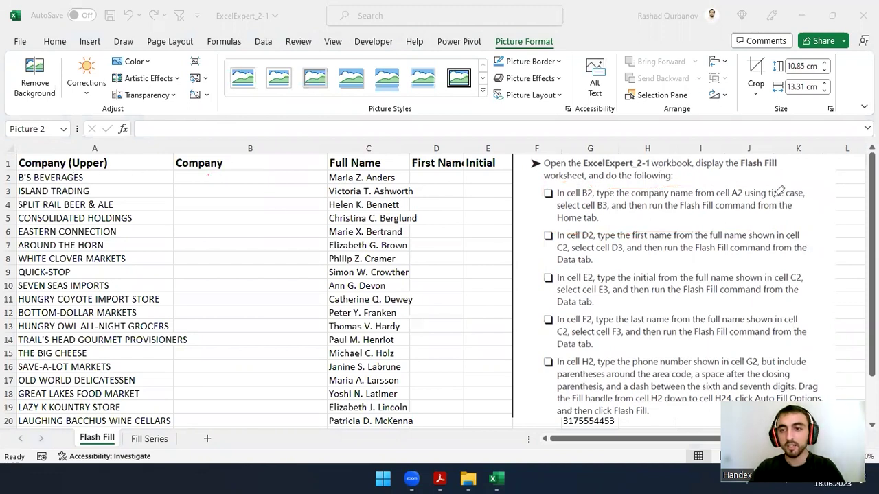
drag(764, 196, 722, 195)
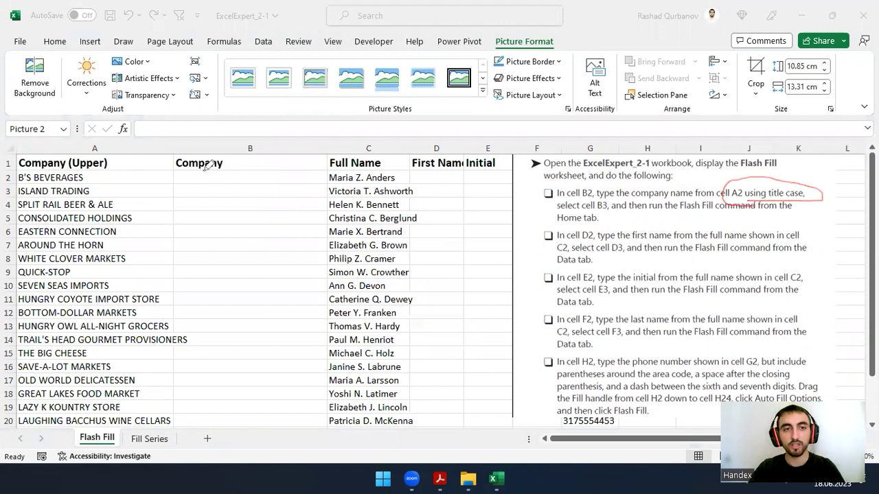
drag(213, 172, 251, 164)
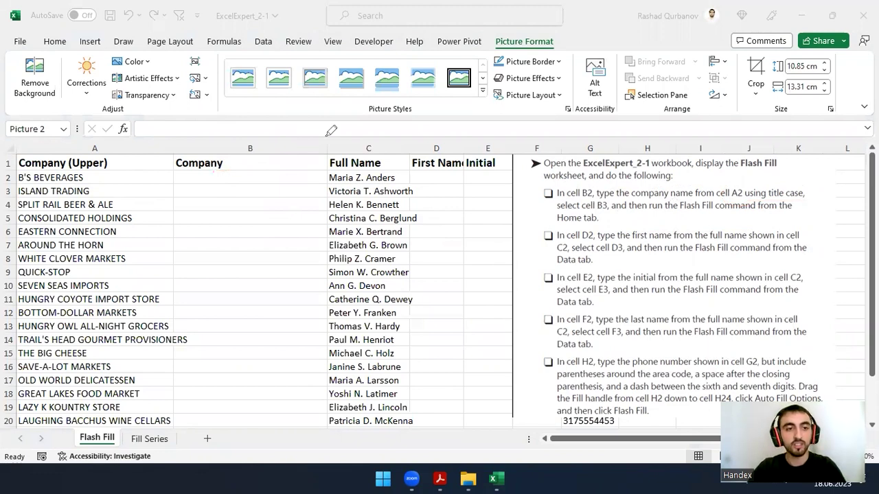
mouse_move(33, 165)
mouse_down()
mouse_move(41, 177)
mouse_move(40, 163)
mouse_up()
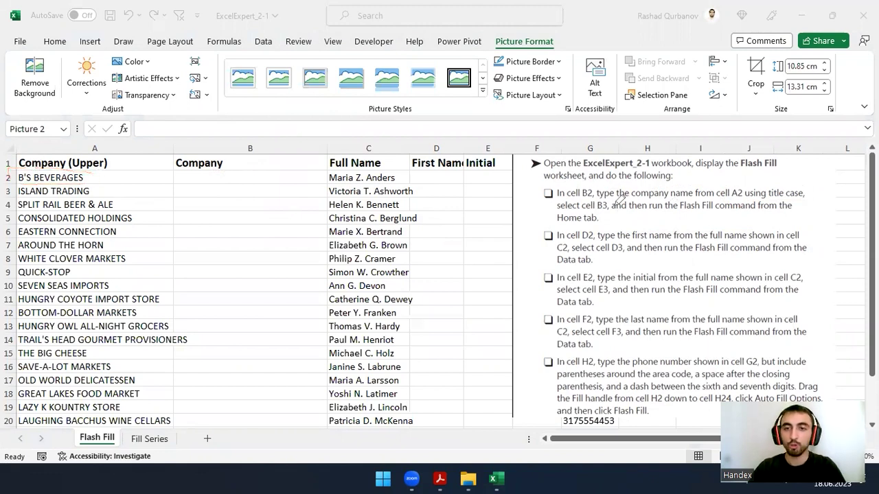
mouse_move(592, 209)
mouse_down()
mouse_move(587, 199)
mouse_move(588, 222)
mouse_up()
drag(678, 211, 748, 209)
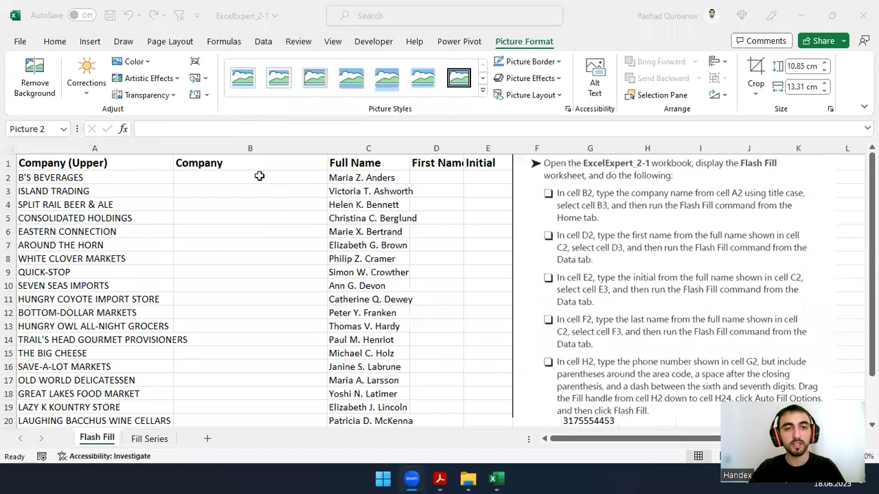
click(260, 177)
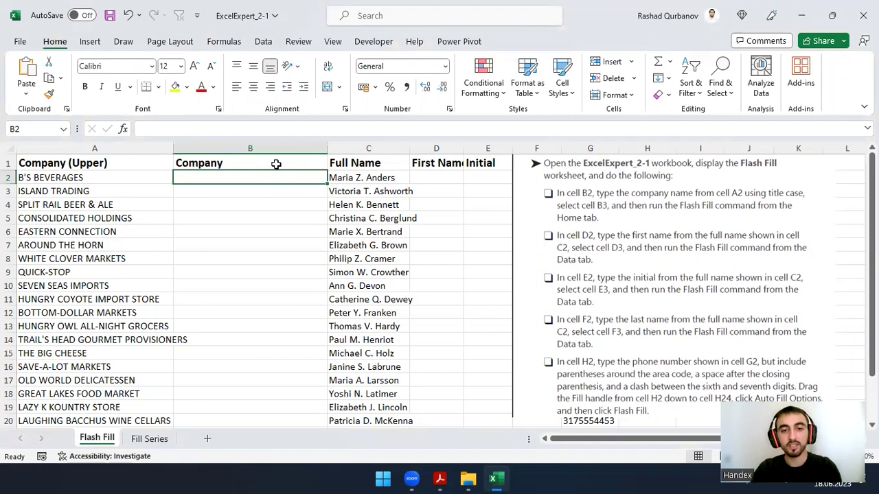
Step: Apply bold to empty cell B2, glance at A2's uppercase name, and return to B2
key(ctrl+b)
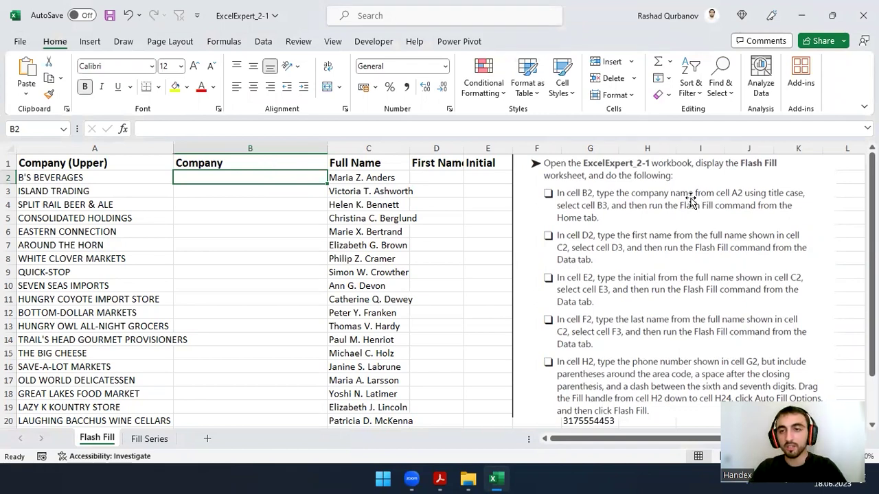
click(103, 178)
click(224, 182)
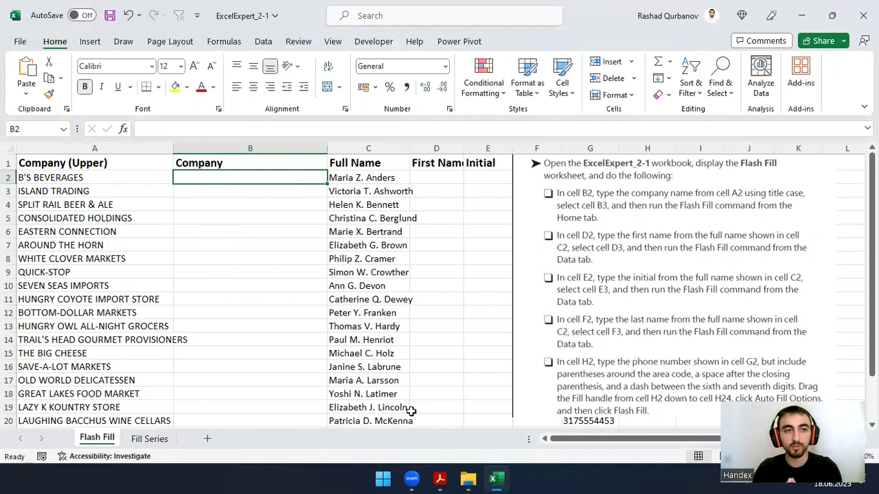
Step: Enter =PROPER(A2) in B2 so it shows B'S Beverages
text(=p)
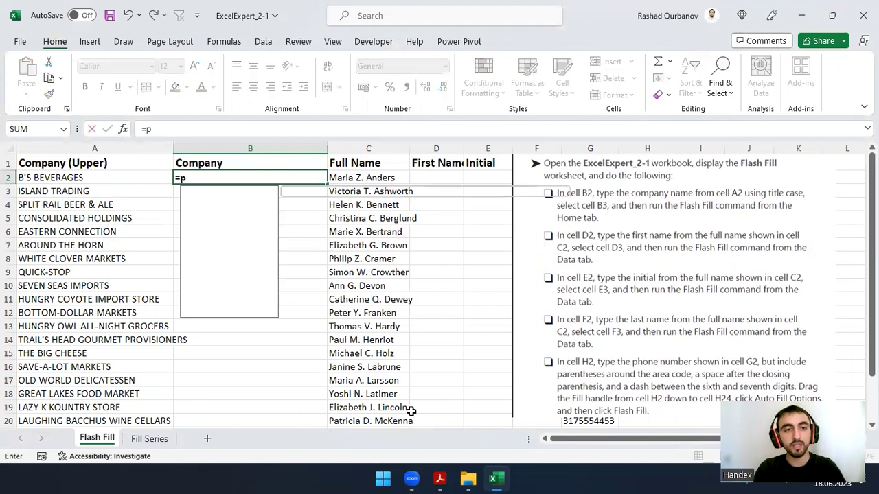
text(ro)
click(261, 216)
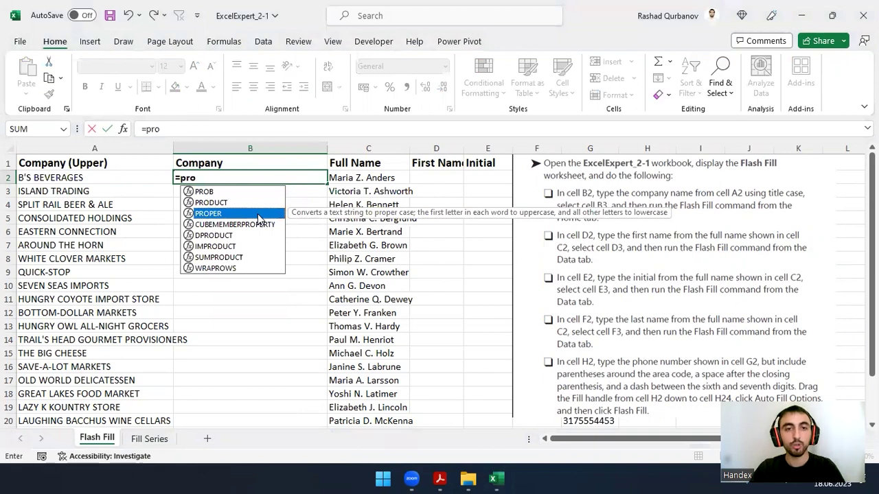
double_click(258, 214)
click(127, 181)
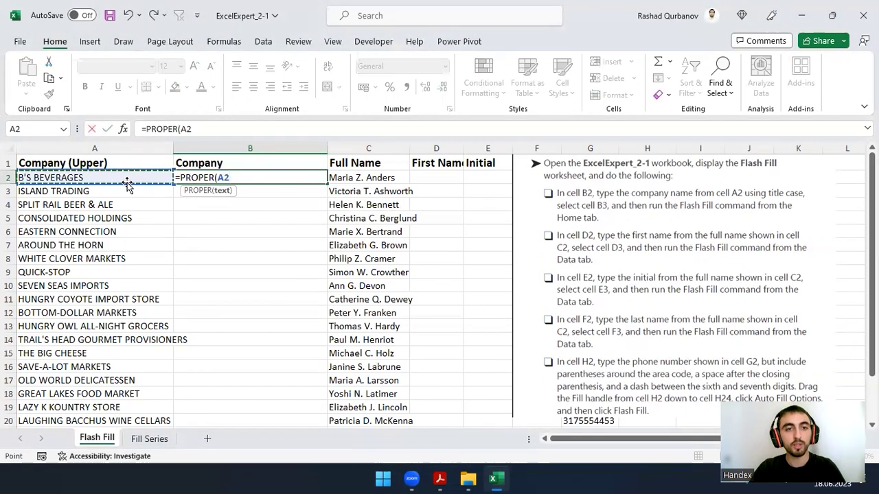
key(Return)
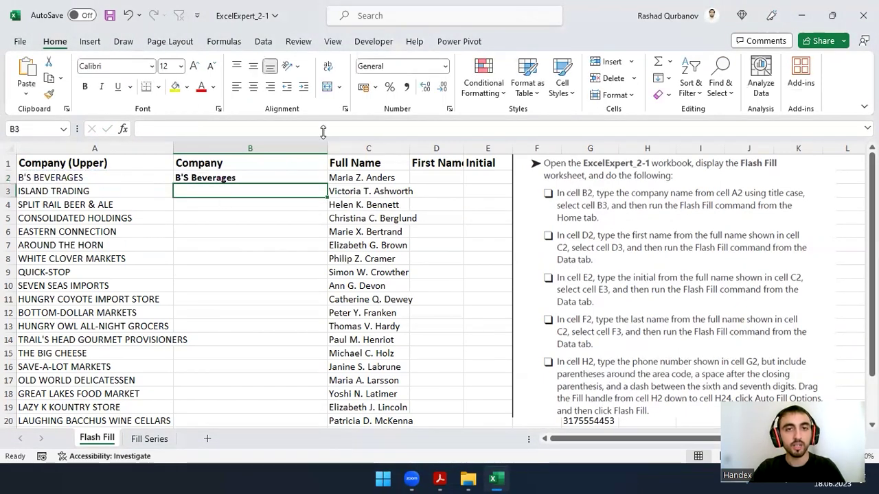
Step: Annotate the Company header and title-case wording, then compare B2's formula with A2
drag(234, 191, 158, 168)
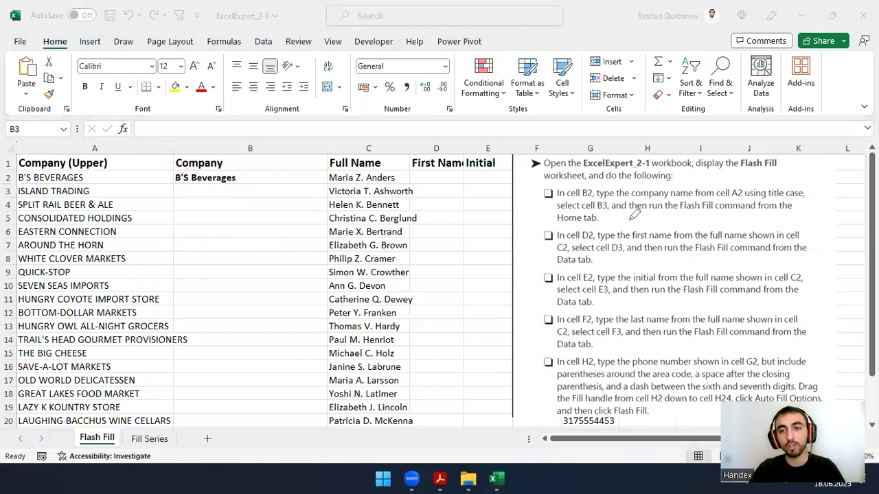
drag(678, 207, 682, 214)
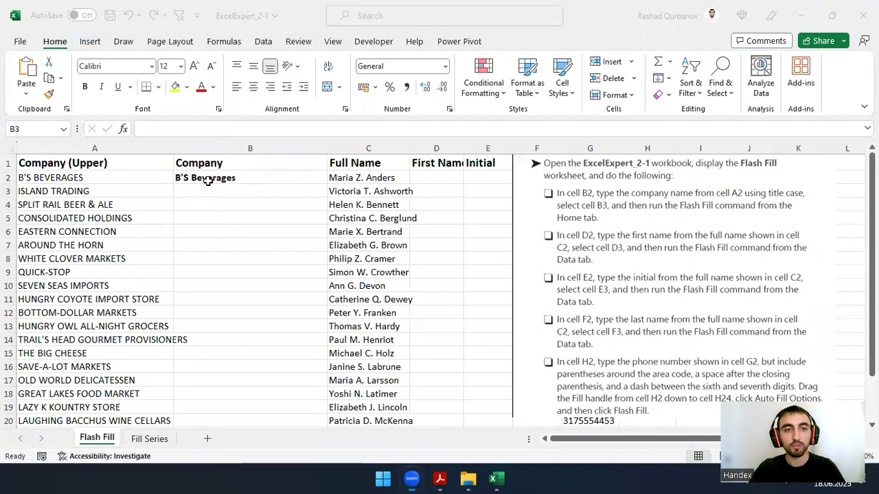
click(208, 181)
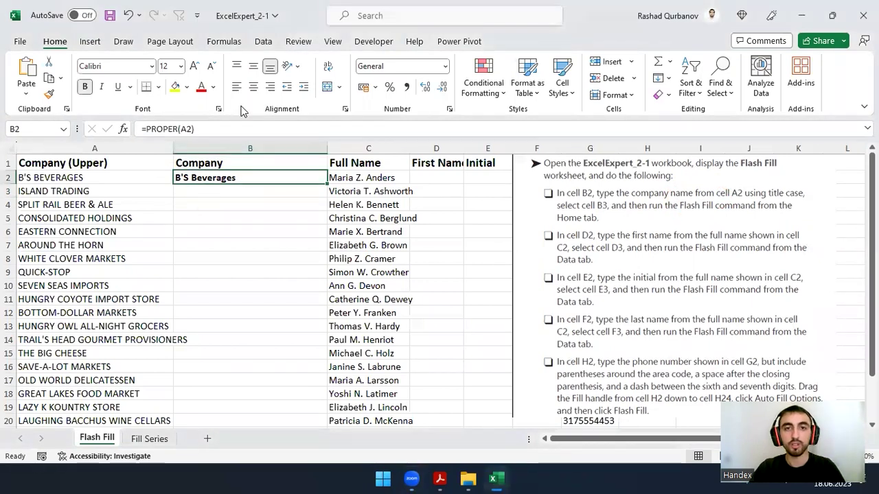
mouse_move(145, 111)
mouse_down()
mouse_move(154, 124)
mouse_move(134, 155)
mouse_up()
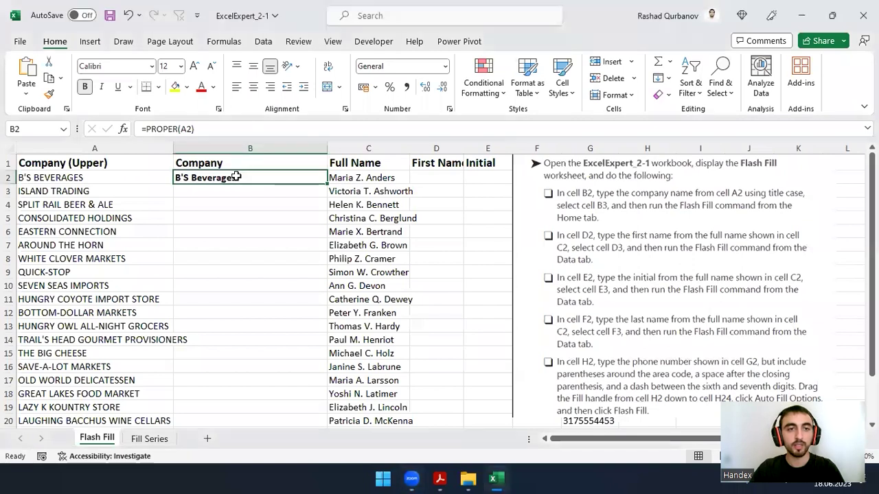
click(51, 179)
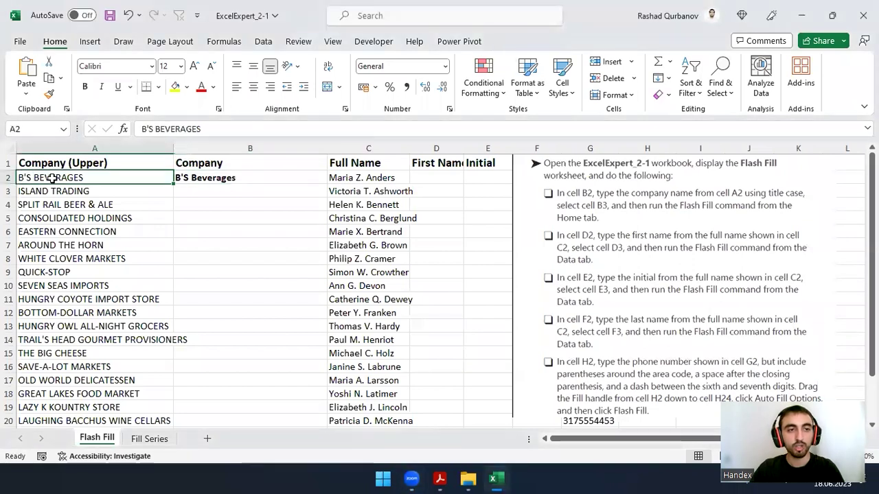
Step: Overwrite B2's formula with the typed text B`s Beverages
click(206, 178)
text(B)
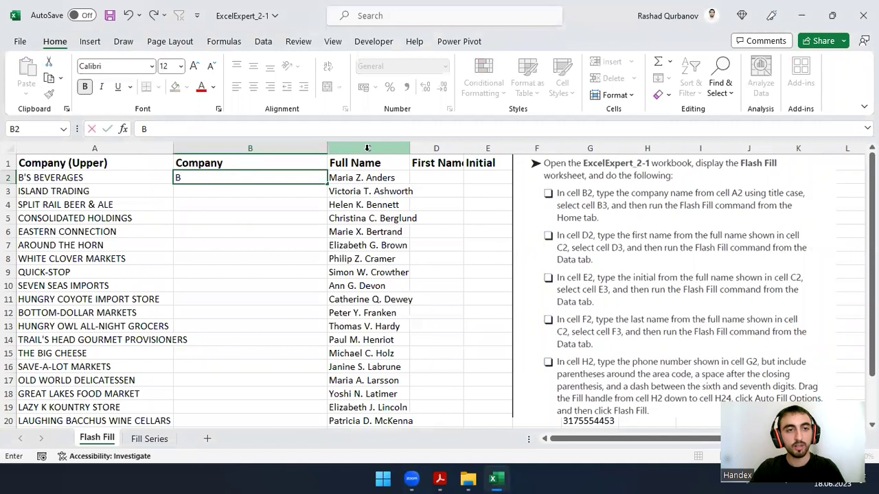
text(s Bev)
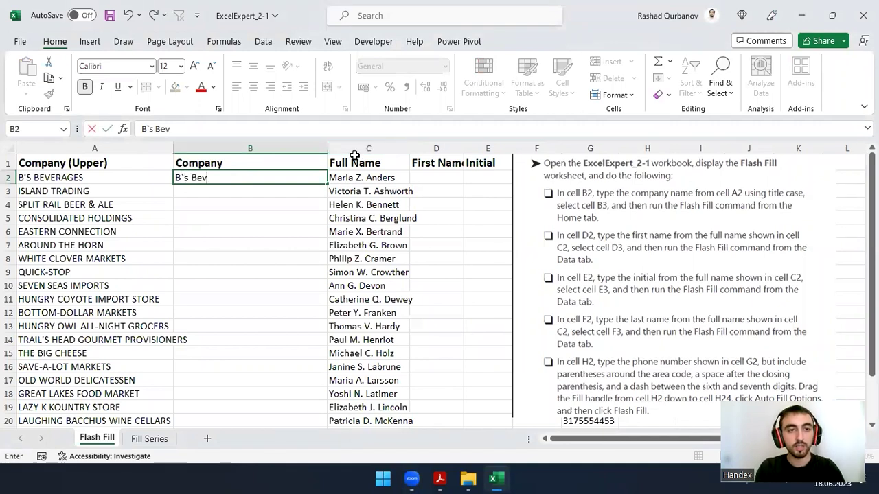
text(erages)
key(Return)
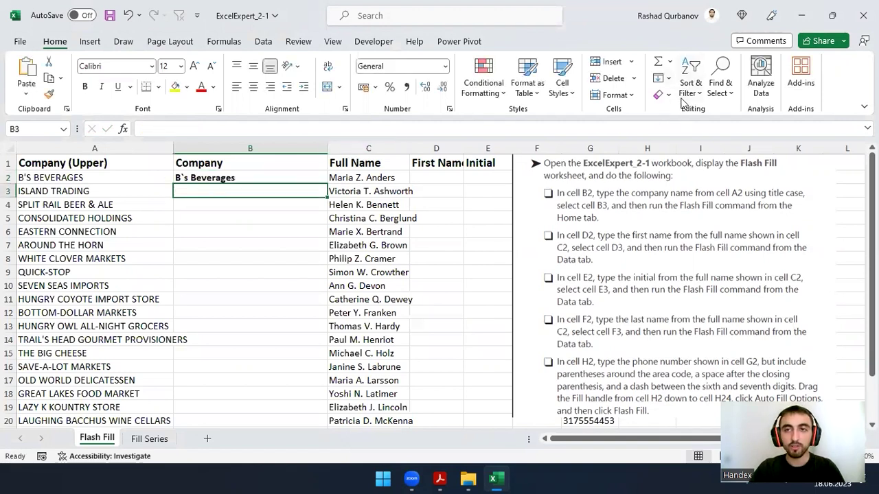
Step: Flash Fill the Company column from B2 via Home > Fill > Flash Fill
click(663, 78)
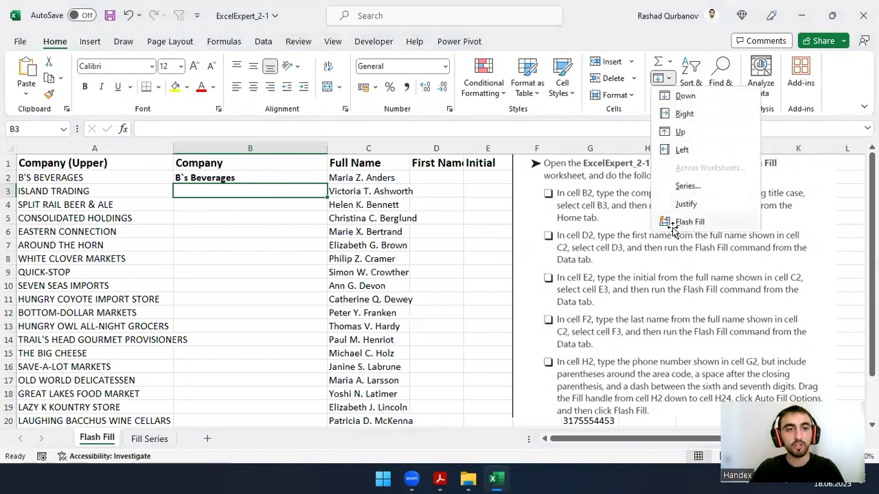
click(689, 222)
scroll(251, 328, down, 5)
scroll(271, 316, up, 5)
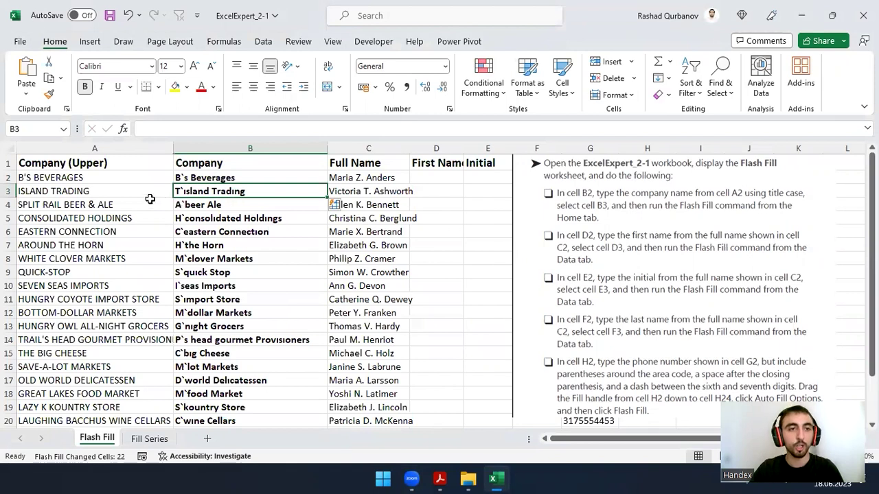
Step: Inspect the faulty Flash Fill results like T`island Trading and undo the fill
click(110, 192)
click(191, 193)
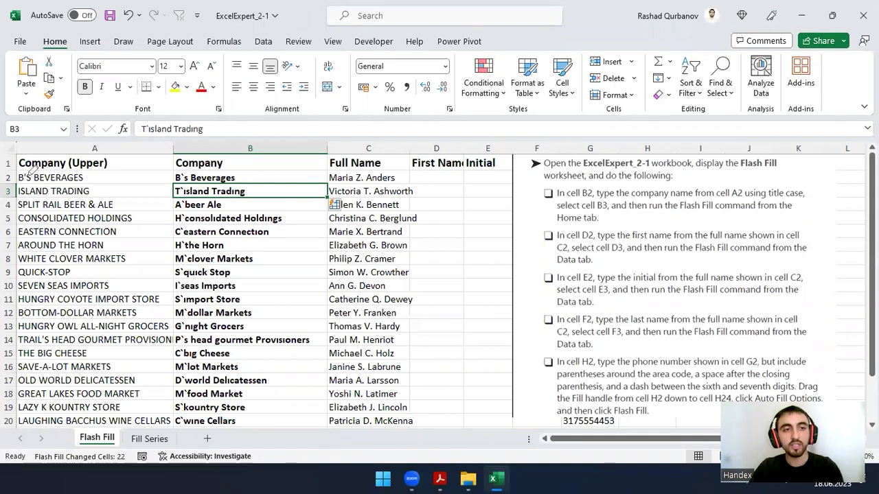
drag(30, 165, 15, 171)
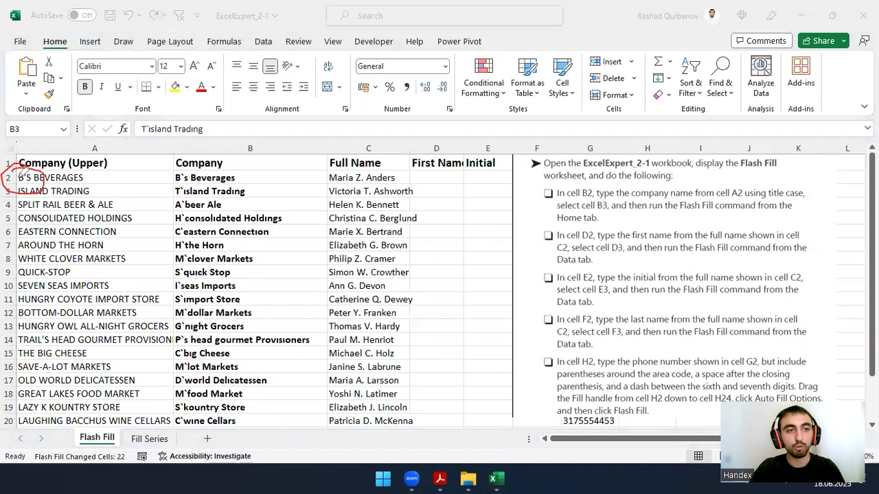
mouse_move(135, 161)
mouse_down()
mouse_move(145, 184)
mouse_move(203, 181)
mouse_up()
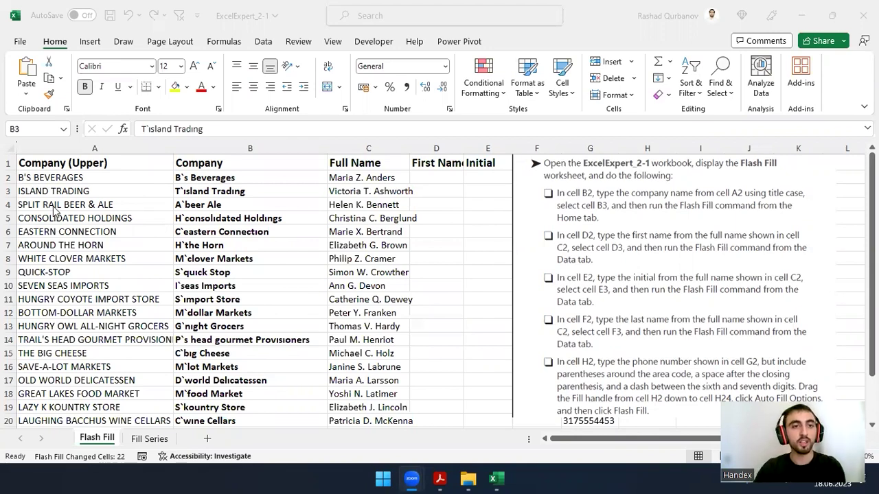
click(237, 174)
key(ctrl+z)
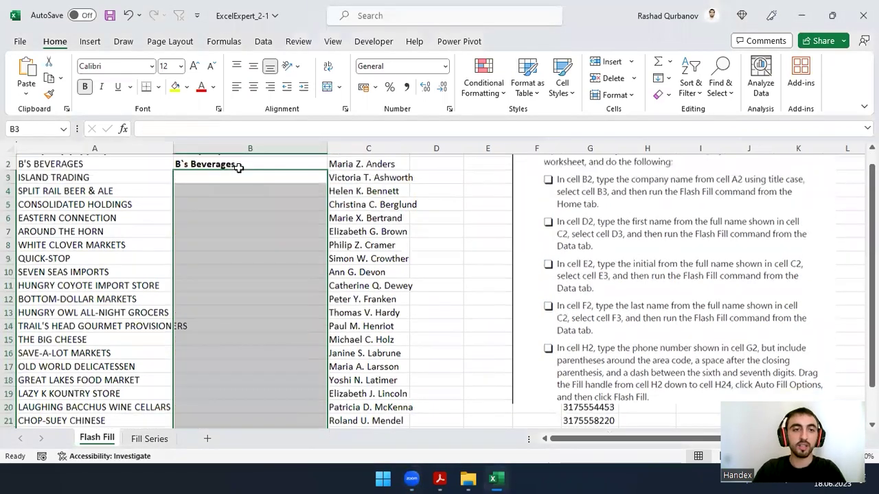
Step: Edit B2 in the formula bar to read B's Beverages with a standard apostrophe
click(149, 123)
key(BackSpace)
text(])
key(BackSpace)
text(')
key(Return)
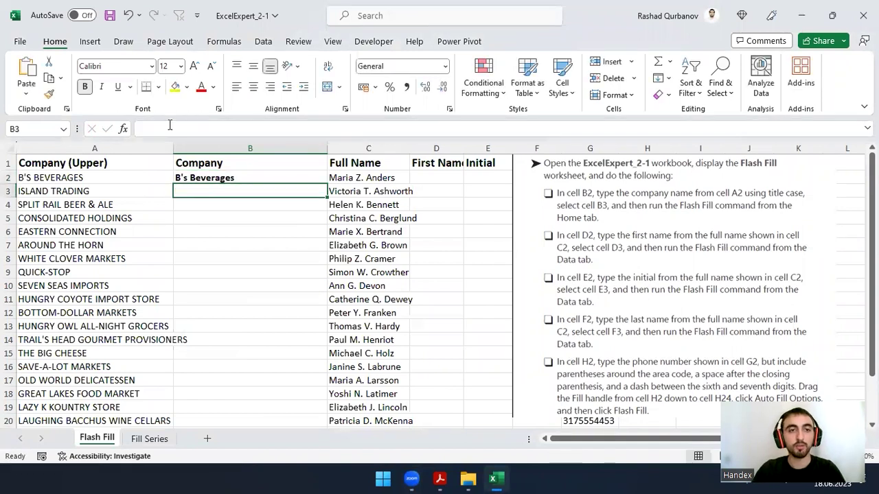
Step: Flash Fill B3:B24 with title-case company names, Island Trading through The Cracker Box
click(663, 77)
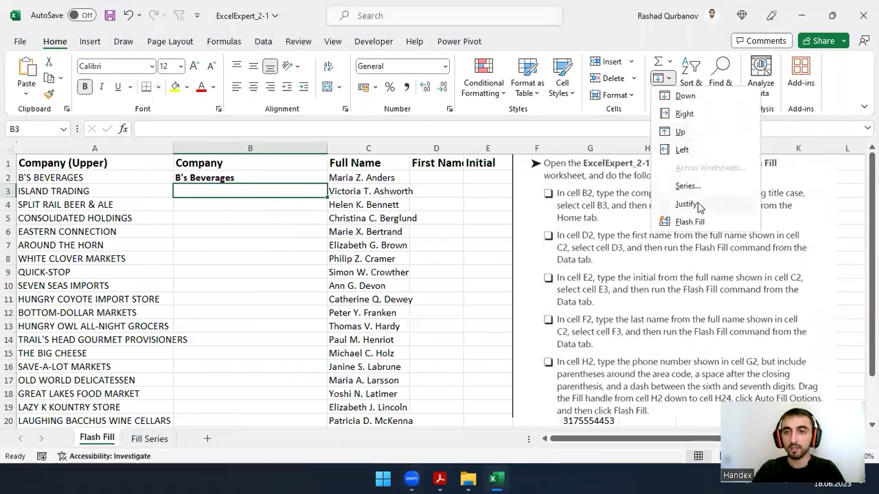
click(689, 221)
scroll(212, 252, down, 3)
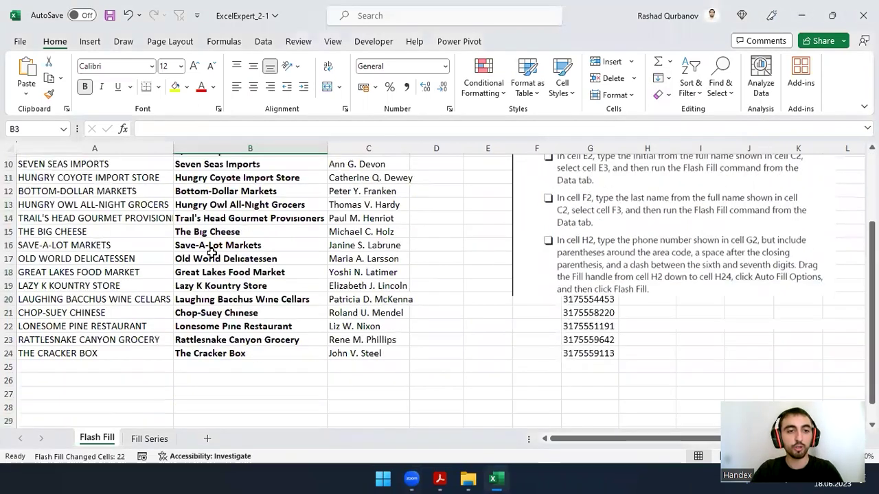
scroll(211, 253, down, 1)
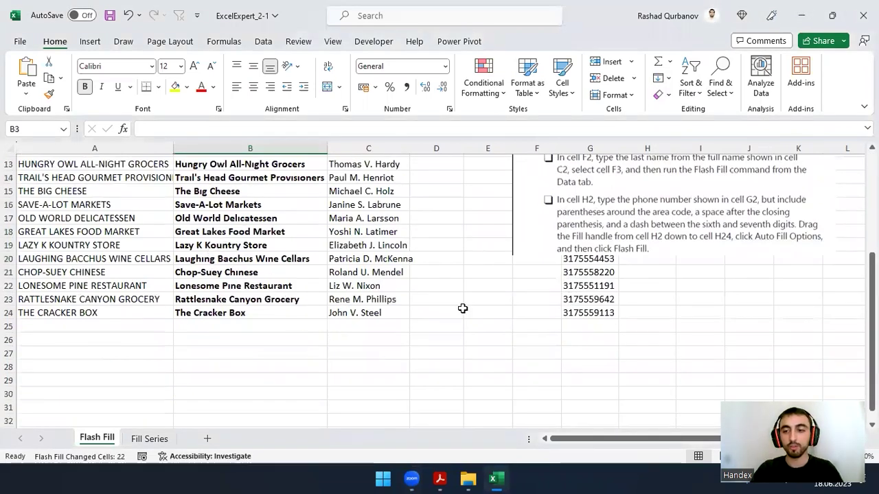
scroll(215, 301, up, 4)
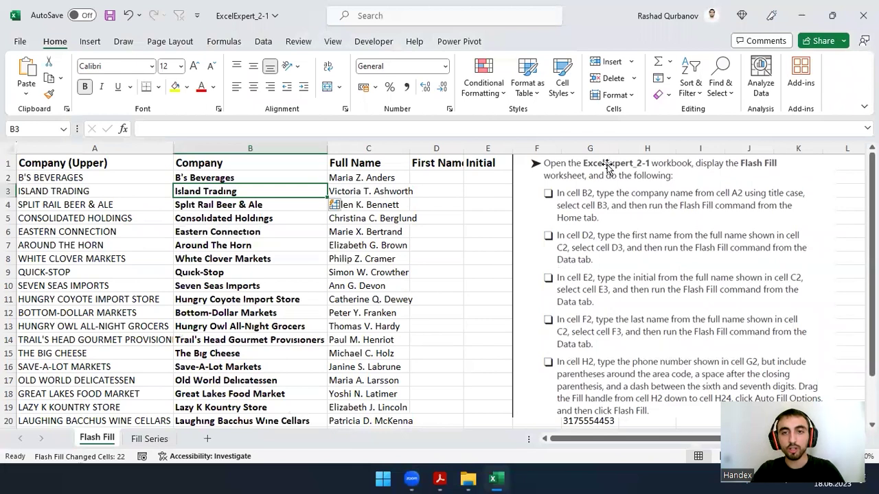
Step: Drag the instructions picture right to uncover the Last Name column
mouse_move(628, 171)
mouse_down()
mouse_move(210, 151)
mouse_move(188, 139)
mouse_up()
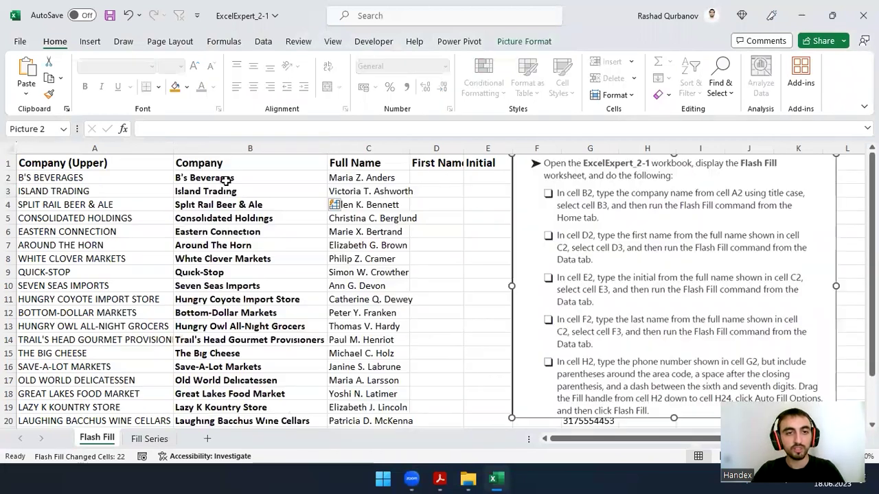
drag(595, 233, 659, 230)
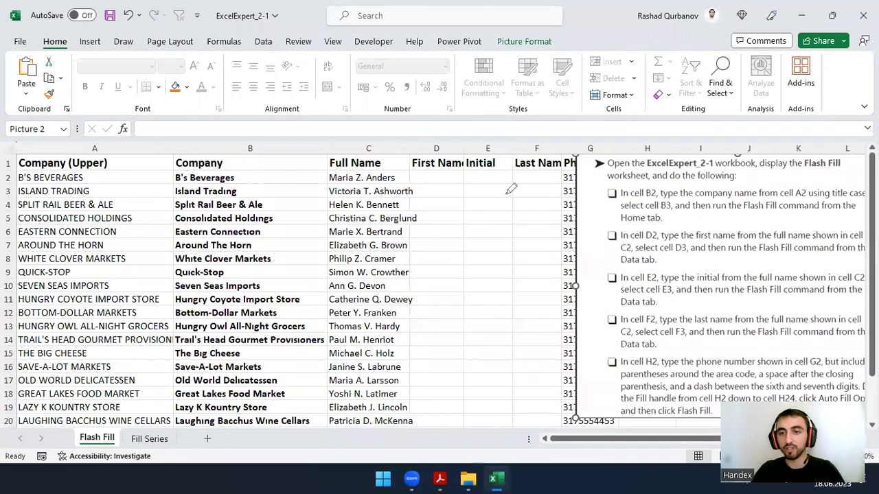
Step: Annotate the Full Name header and the D2 instruction's Data tab and Flash Fill wording
drag(387, 164, 423, 172)
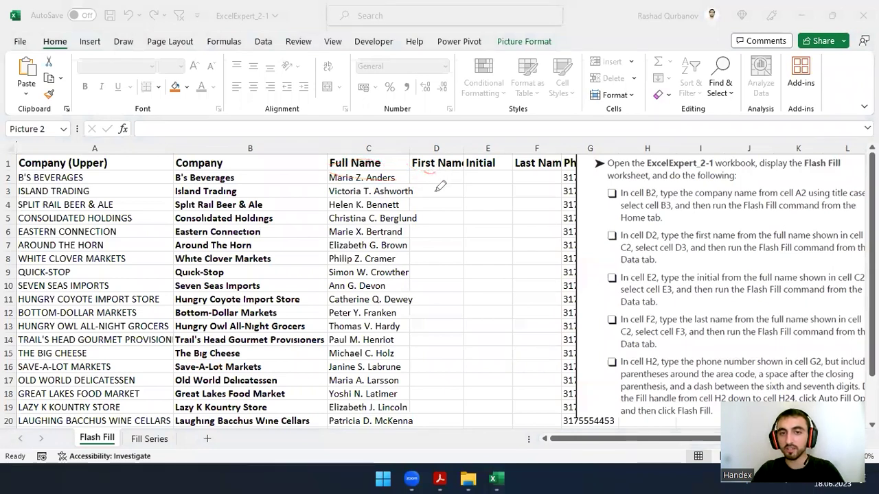
drag(750, 255, 797, 237)
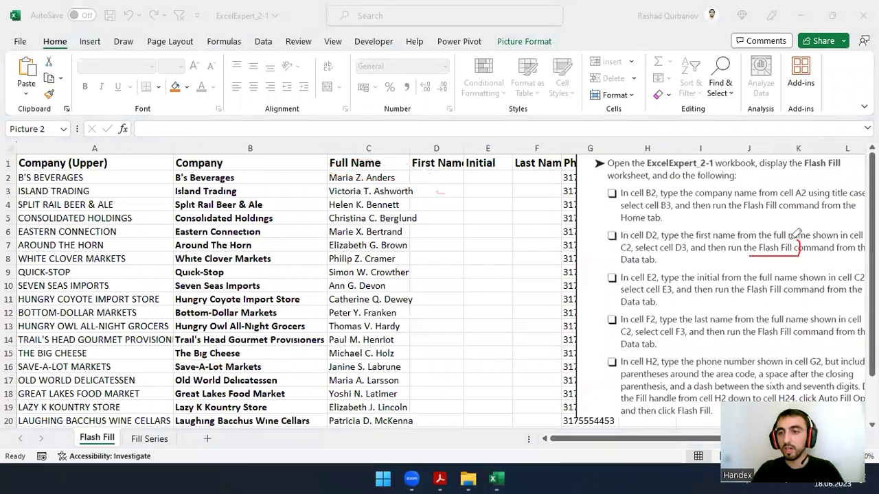
drag(645, 254, 653, 256)
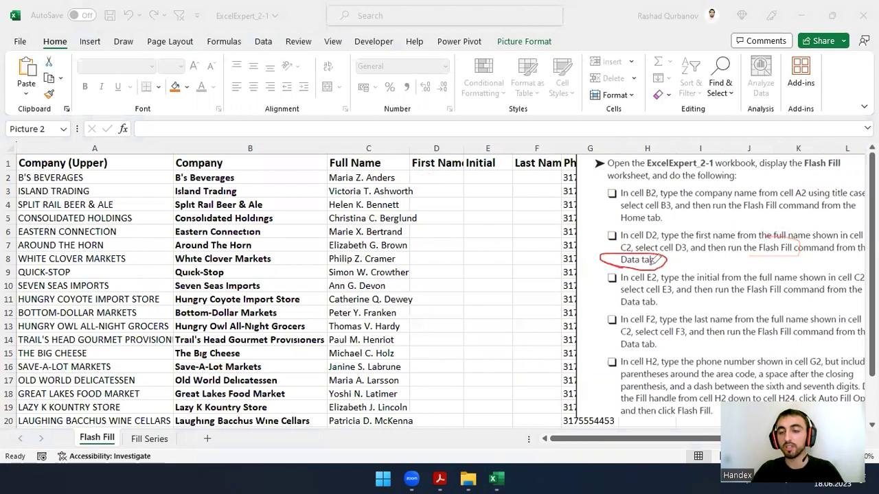
drag(748, 237, 743, 256)
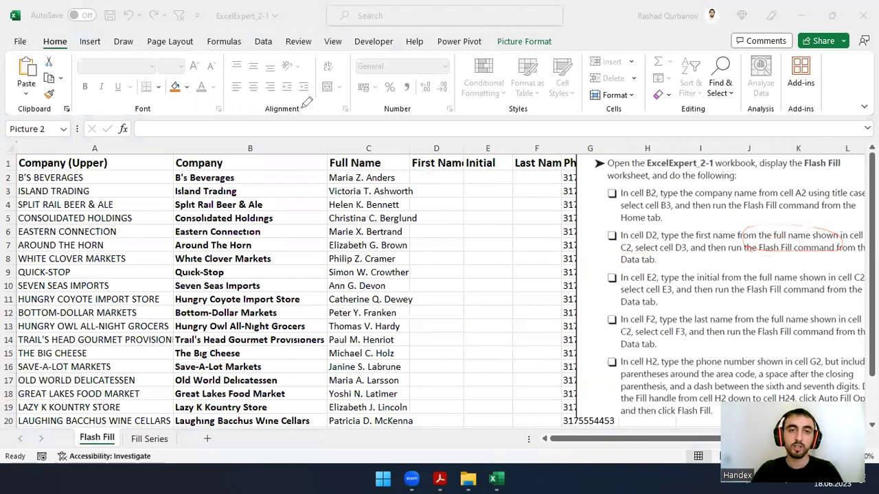
Step: Enter Maria in D2 and Flash Fill first names, Maria through Patricia, down column D
click(450, 176)
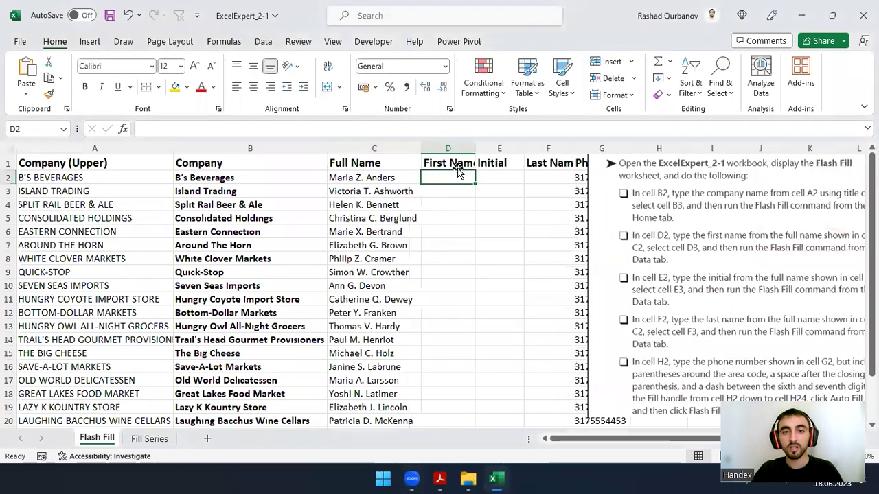
text(Maria)
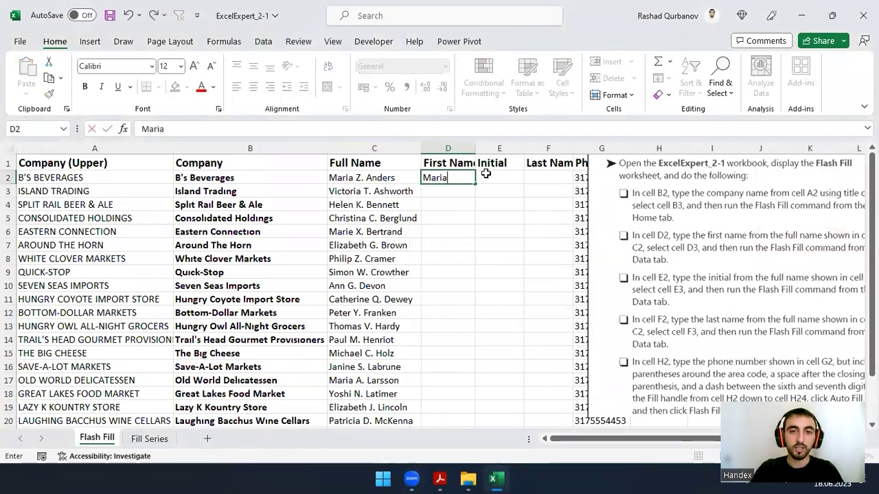
key(Return)
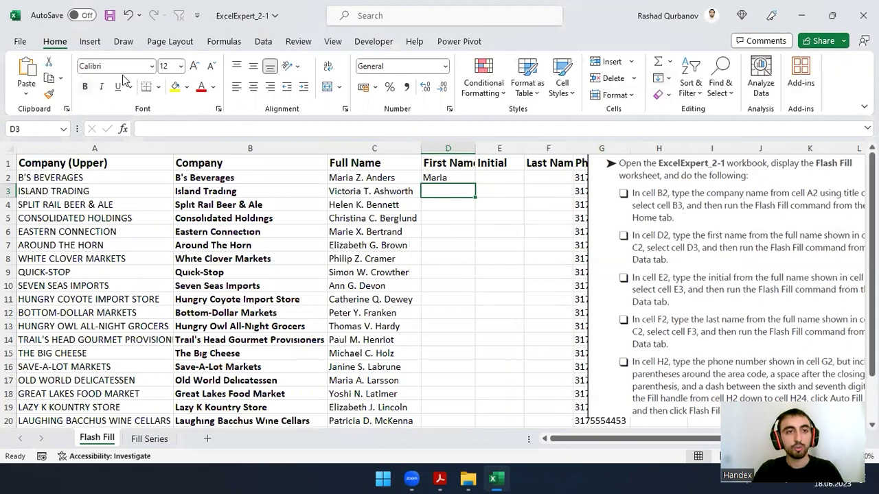
scroll(189, 58, down, 5)
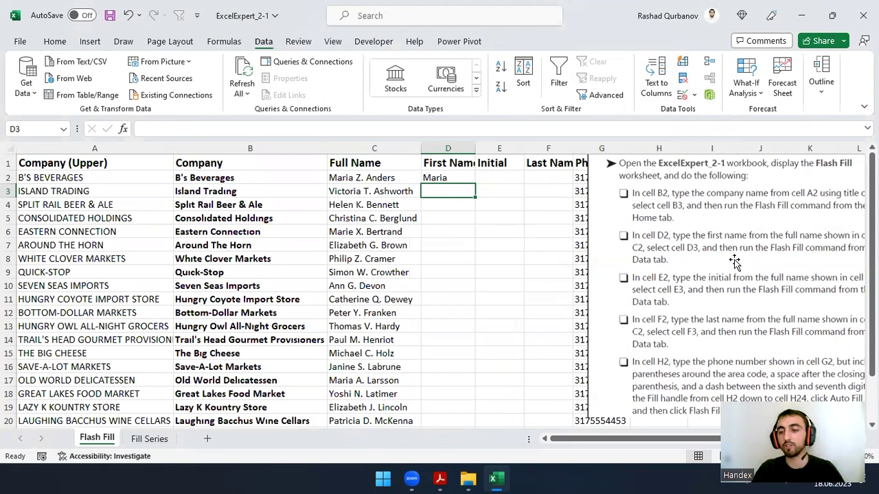
click(683, 62)
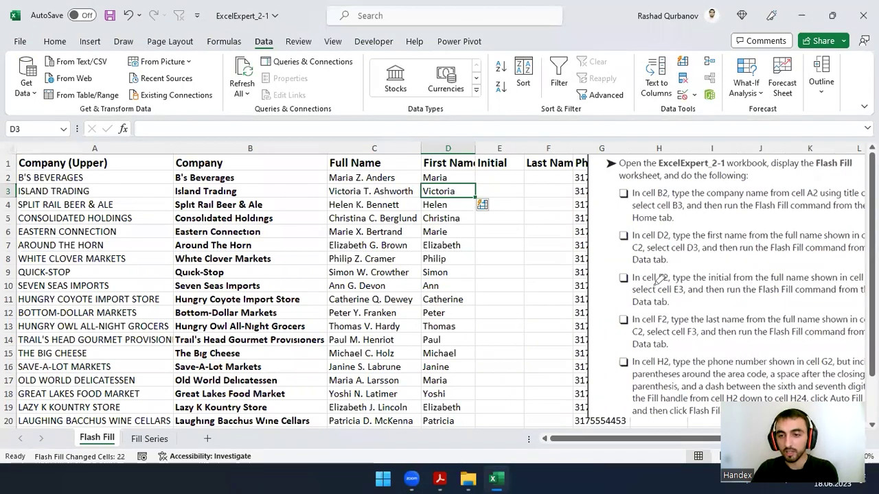
key(ctrl+2)
drag(699, 269, 701, 274)
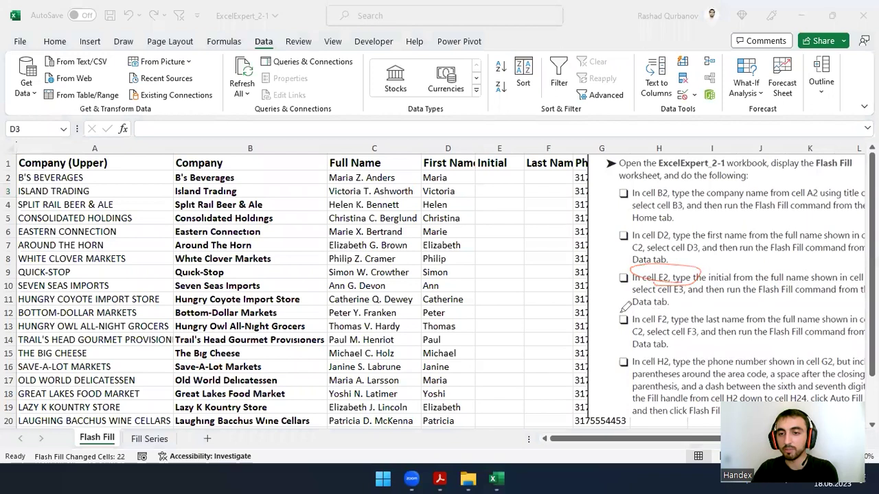
drag(692, 307, 676, 312)
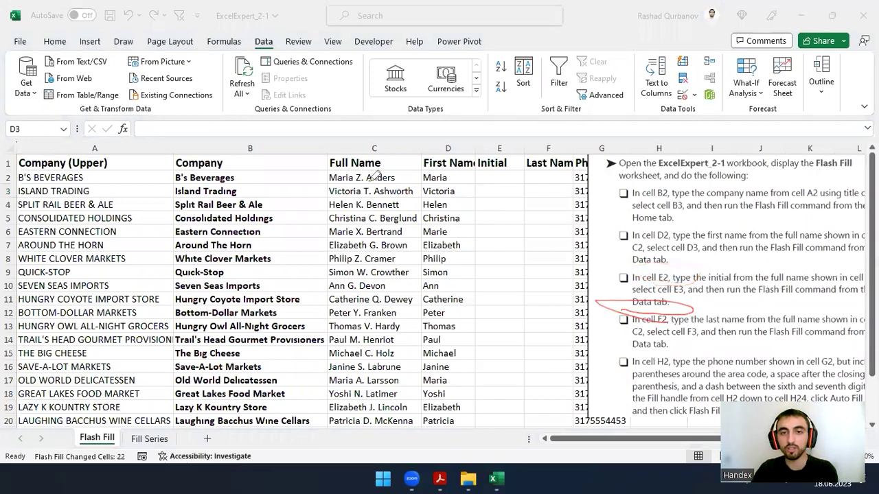
drag(371, 173, 353, 161)
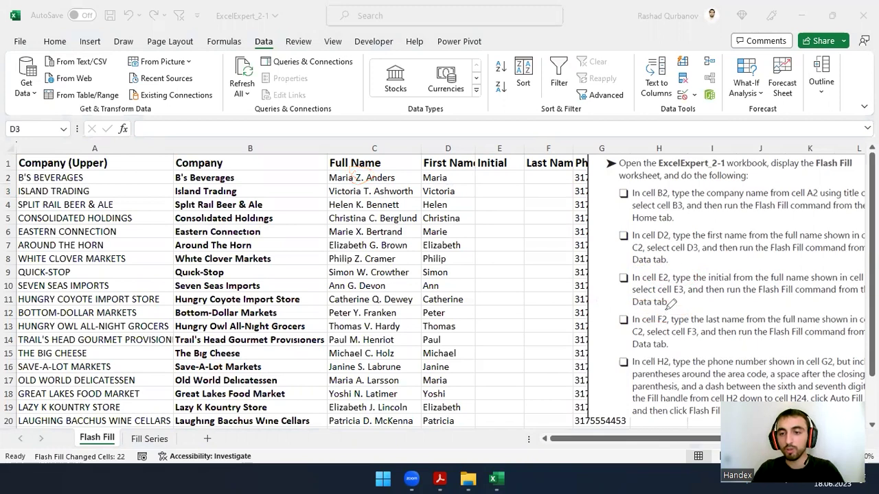
drag(659, 312, 658, 306)
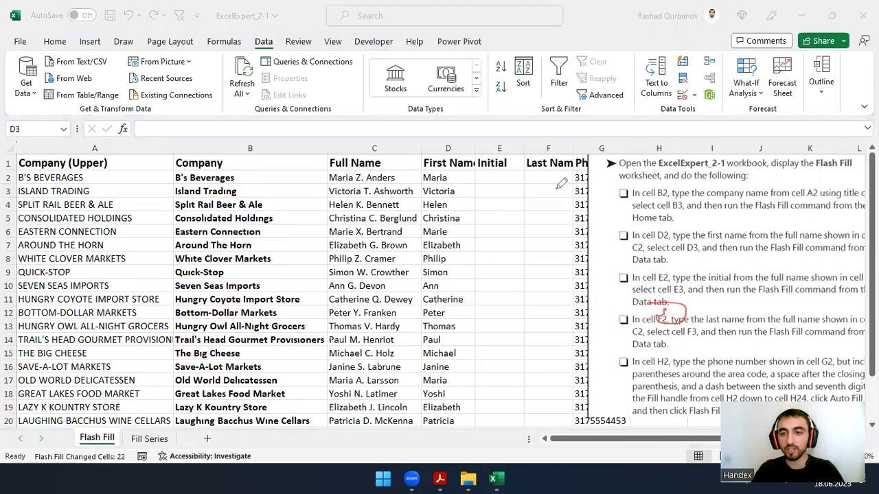
drag(367, 175, 412, 172)
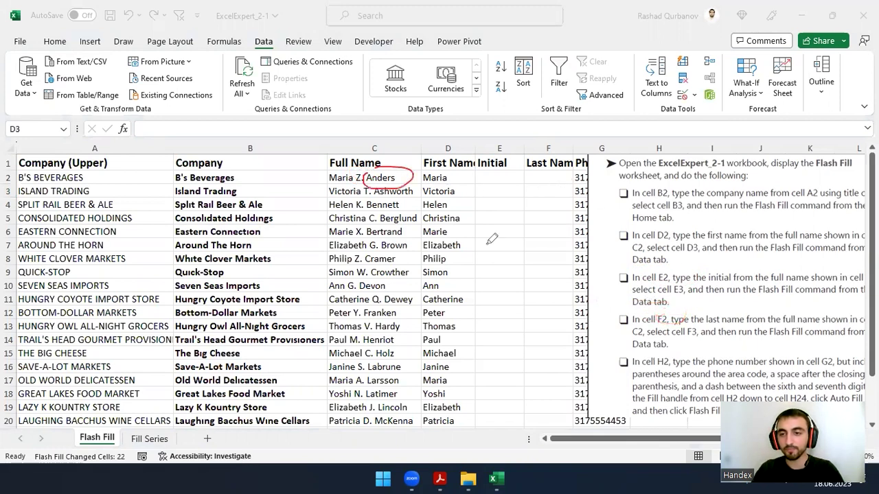
mouse_move(694, 324)
mouse_down()
mouse_move(686, 311)
mouse_move(710, 320)
mouse_up()
drag(548, 184, 573, 178)
mouse_move(622, 350)
mouse_down()
mouse_move(642, 357)
mouse_move(659, 328)
mouse_up()
drag(761, 337, 802, 336)
drag(555, 182, 555, 303)
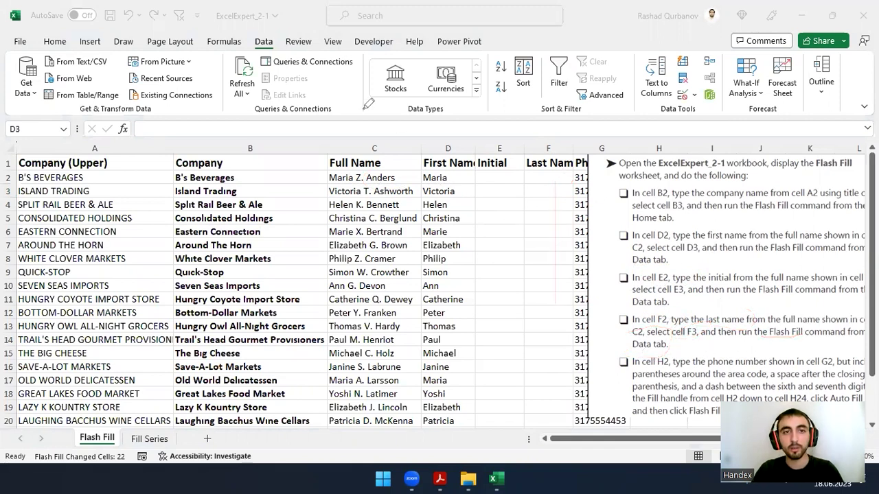
Step: Enter the examples Z. in E2 and Anders in F2
click(512, 175)
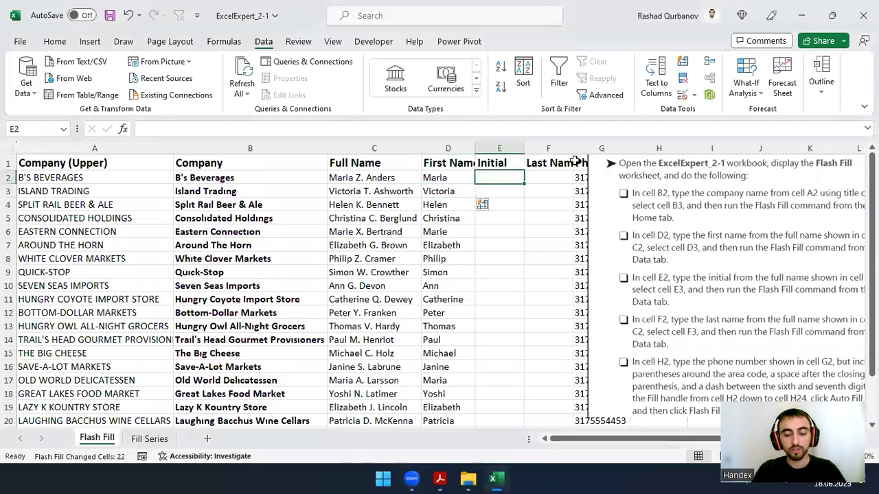
text(Z.)
click(562, 179)
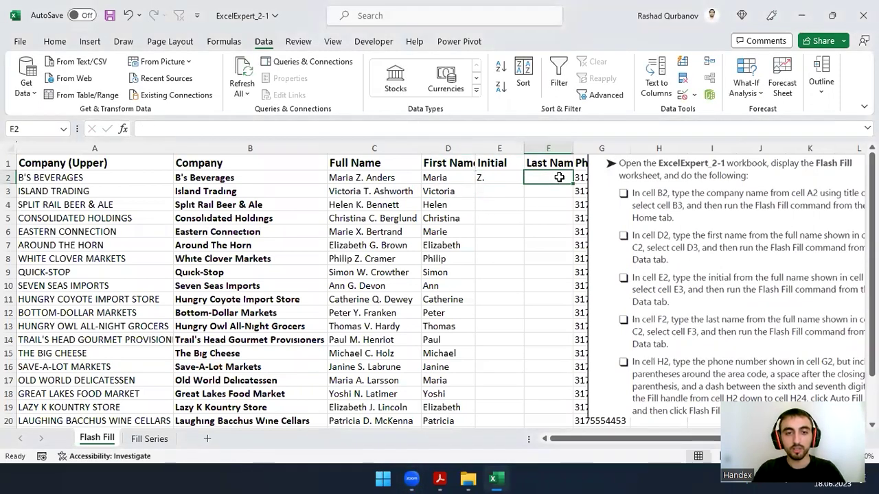
text(Anders)
key(Return)
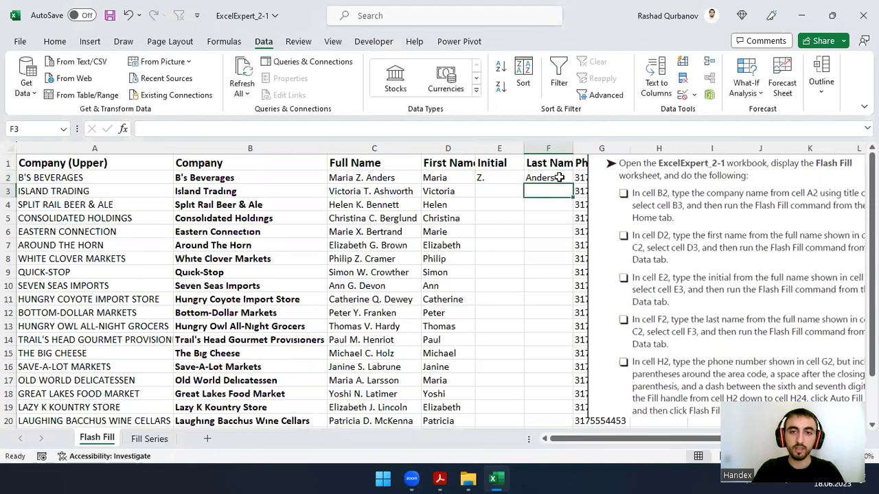
Step: Flash Fill initials and last names down columns E and F, then uncover the phone columns
click(488, 197)
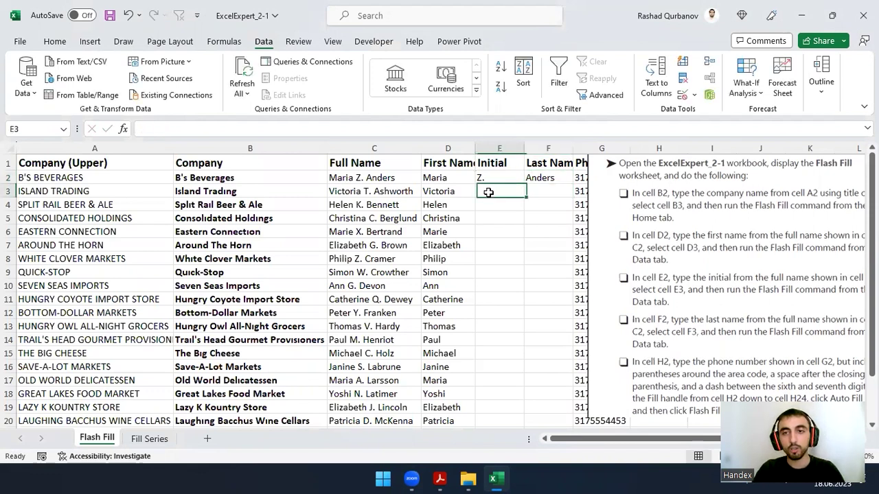
click(682, 62)
click(569, 189)
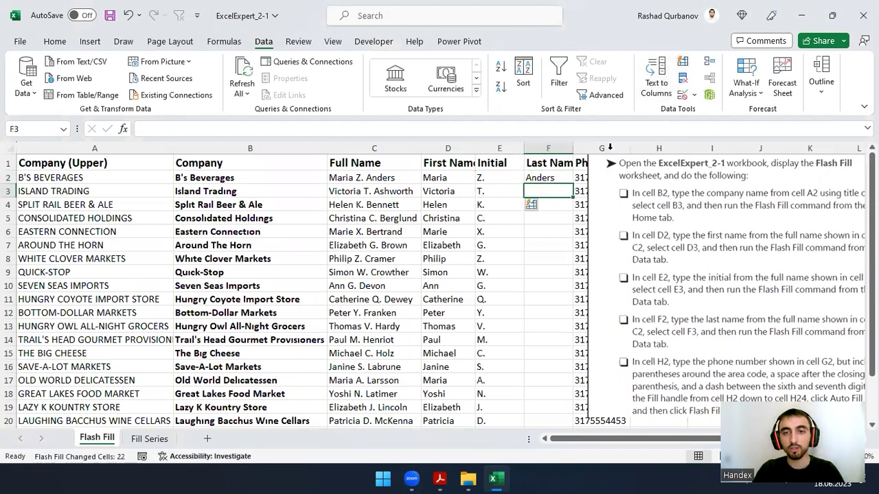
click(682, 63)
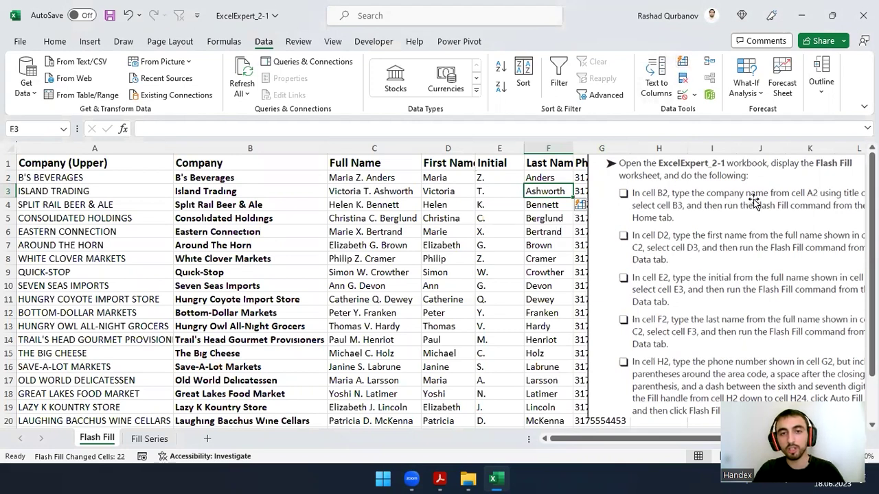
drag(602, 435, 640, 437)
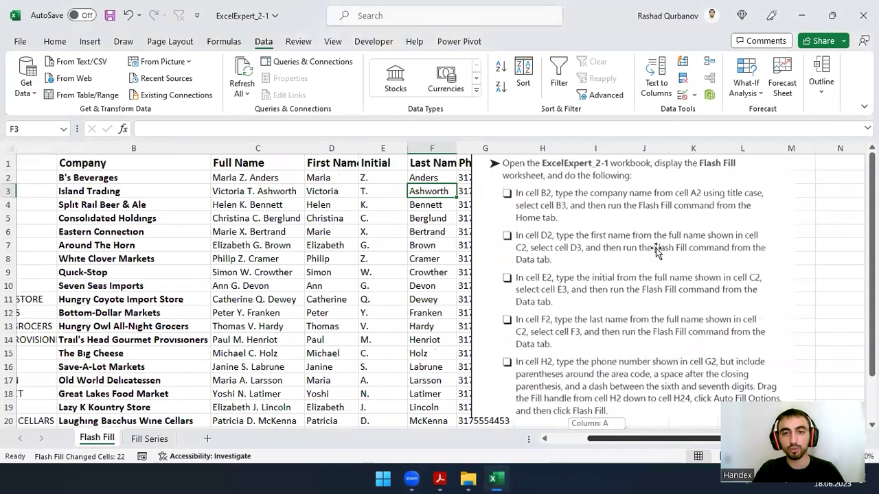
mouse_move(646, 230)
mouse_down()
mouse_move(290, 187)
mouse_move(317, 190)
mouse_move(277, 195)
mouse_up()
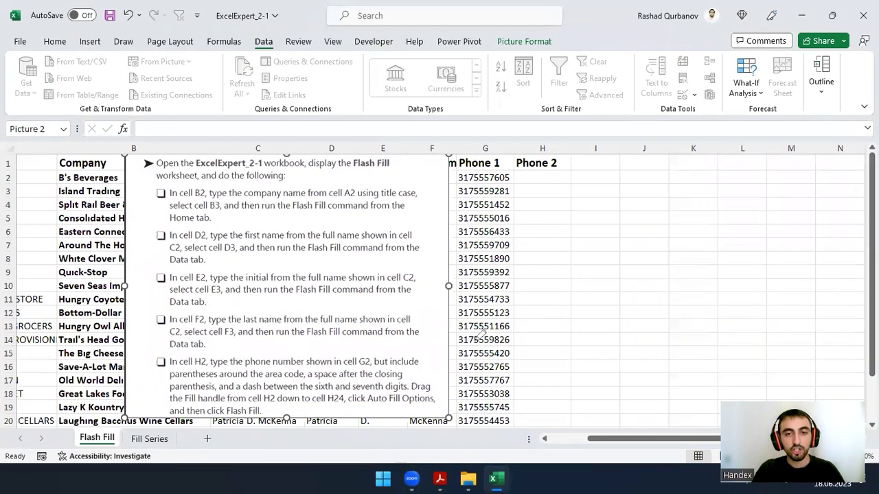
drag(538, 177, 575, 173)
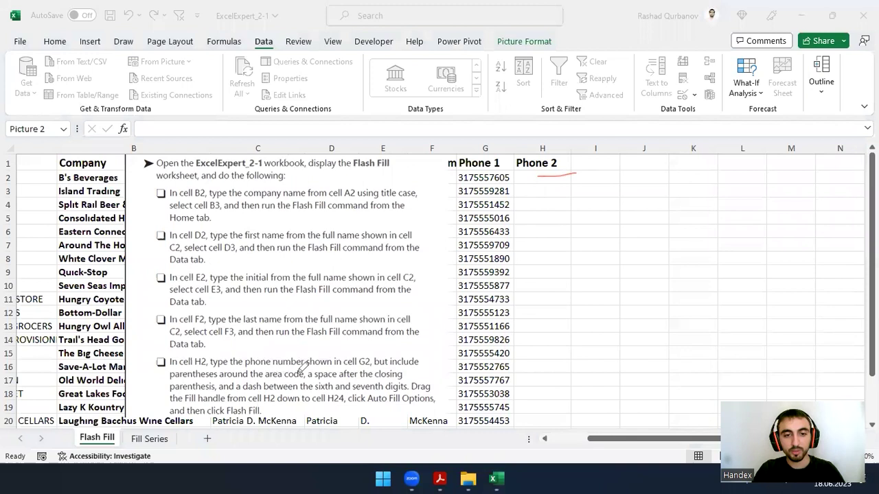
mouse_move(503, 162)
mouse_down()
mouse_move(520, 178)
mouse_move(501, 175)
mouse_move(542, 178)
mouse_up()
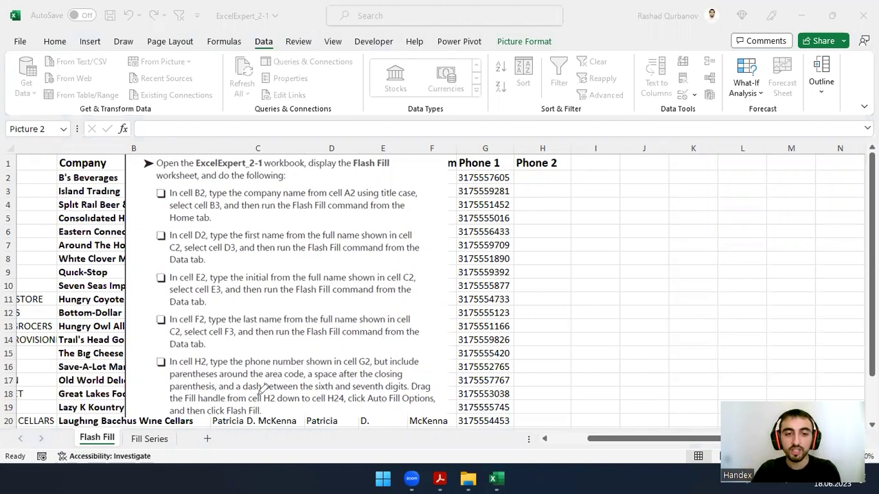
drag(264, 391, 386, 391)
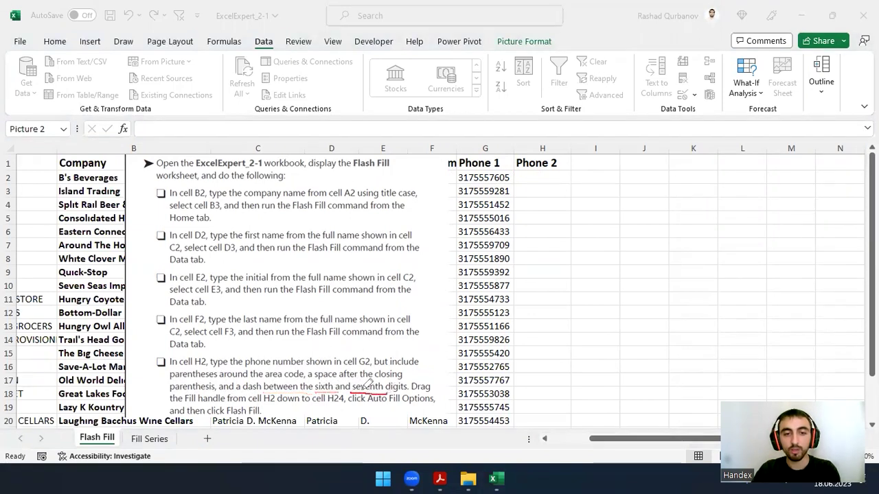
drag(229, 377, 245, 371)
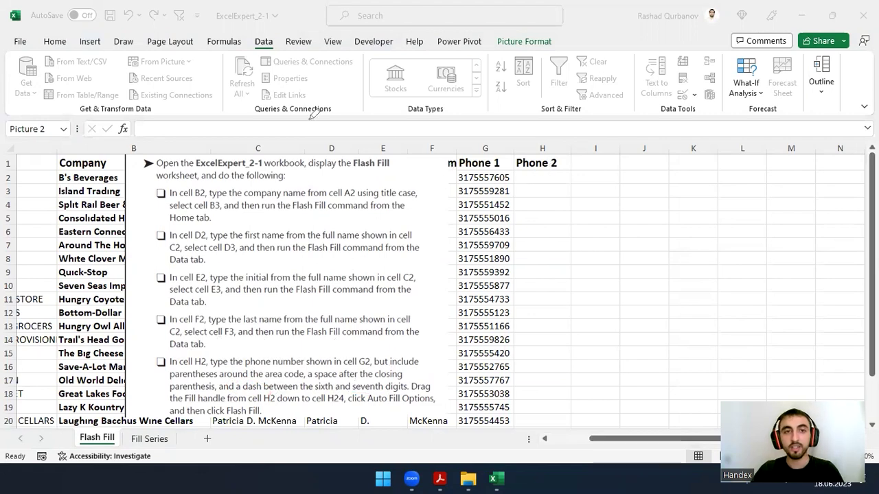
click(567, 175)
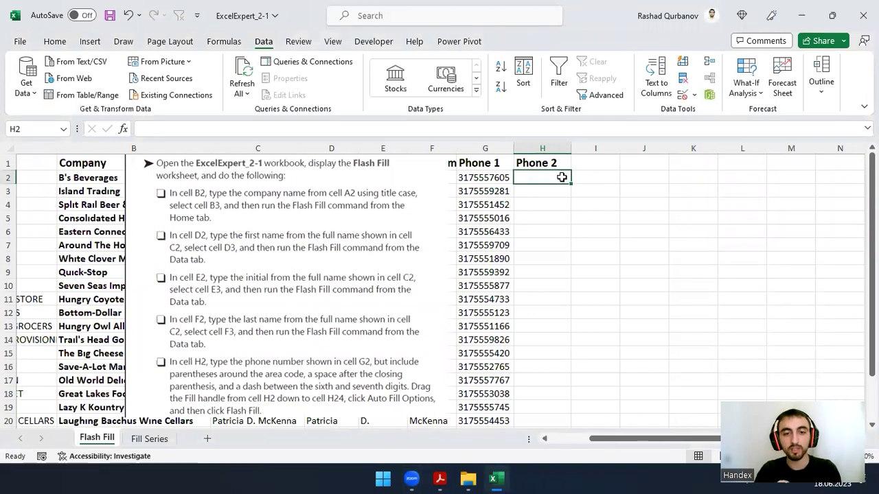
text(+994)
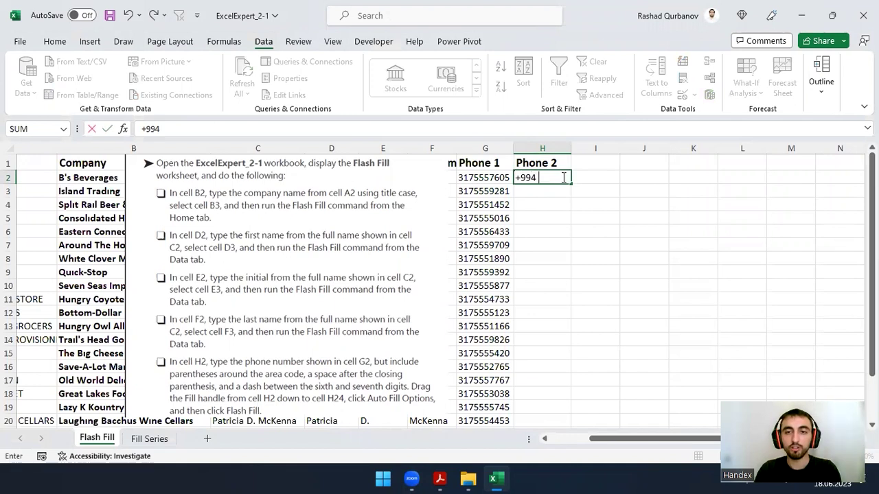
key(Escape)
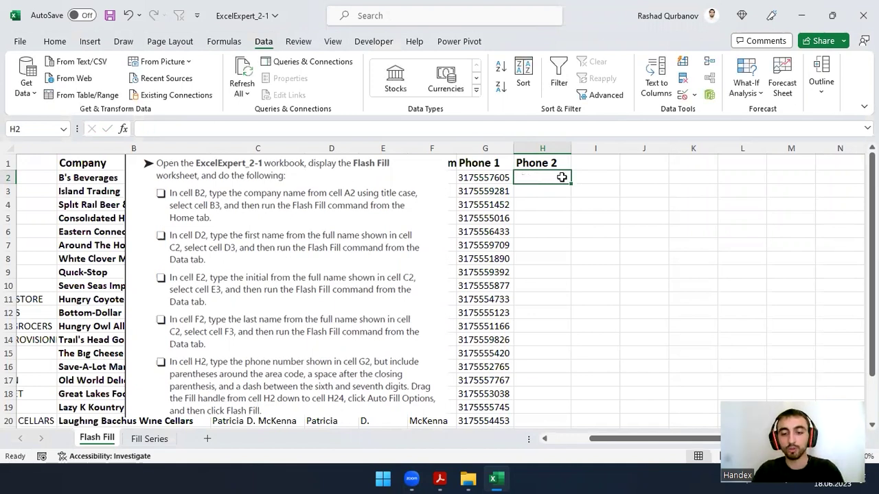
text((317))
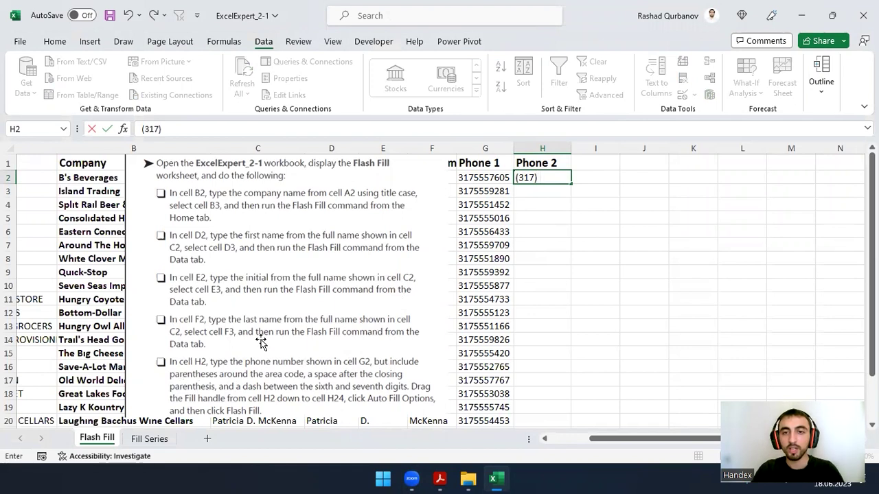
text( 555-)
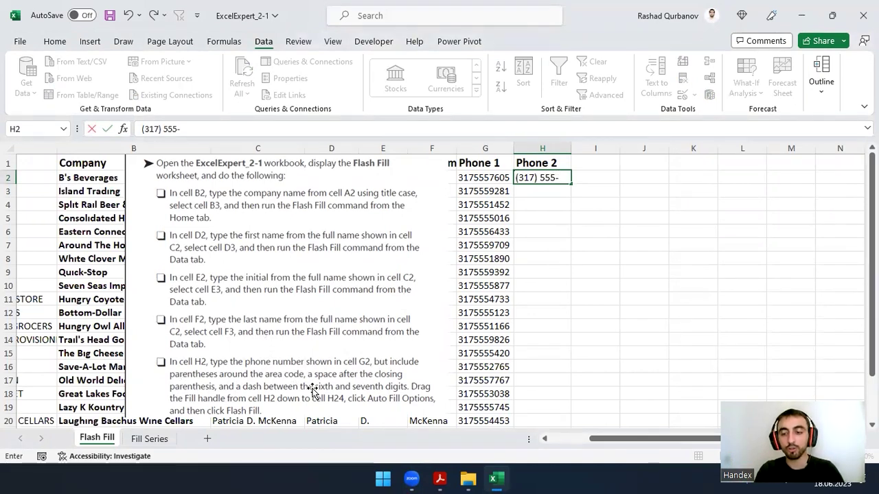
text(05)
key(Return)
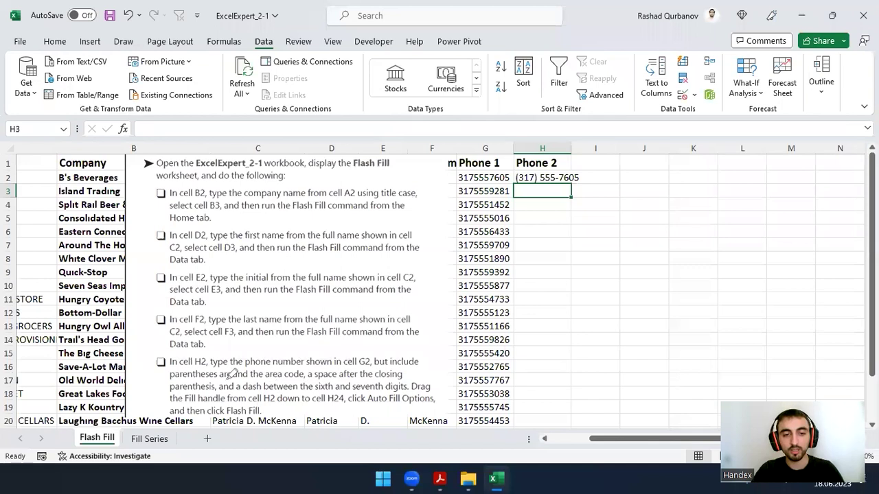
Step: Widen column H so the formatted phone number fits, then select H2
mouse_move(175, 352)
mouse_down()
mouse_move(414, 385)
mouse_move(184, 348)
mouse_up()
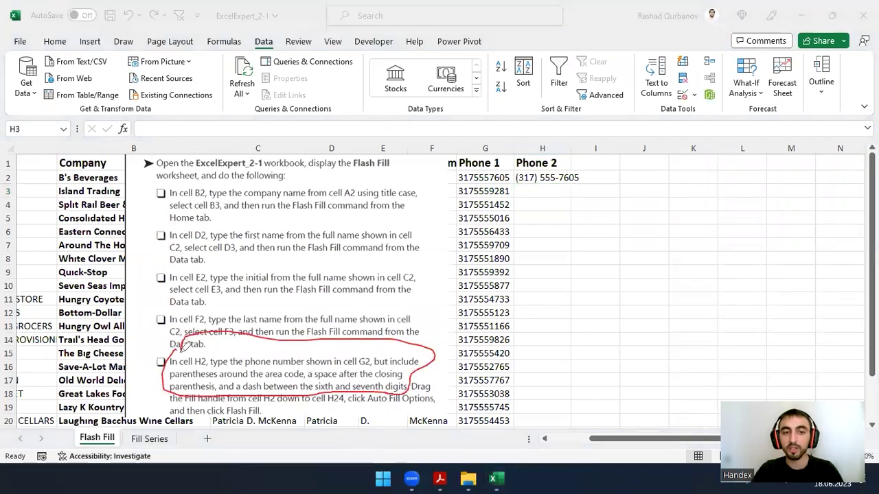
drag(546, 162, 535, 162)
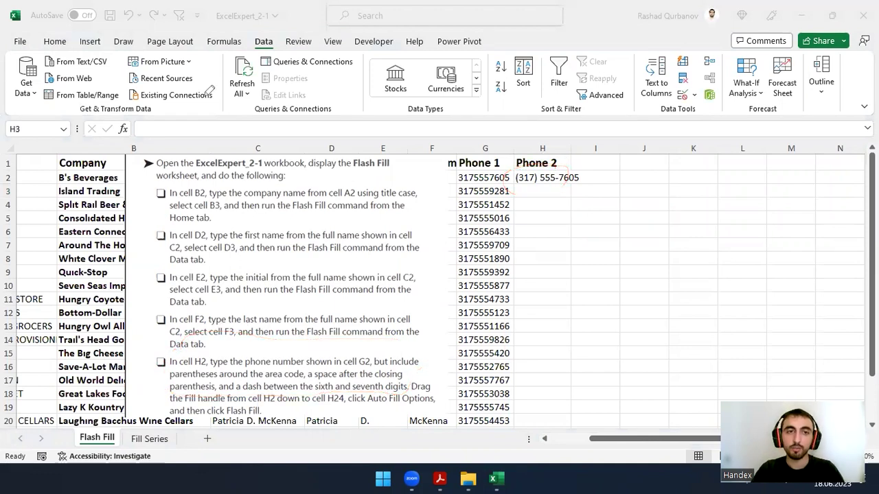
key(Escape)
drag(572, 145, 642, 145)
click(598, 181)
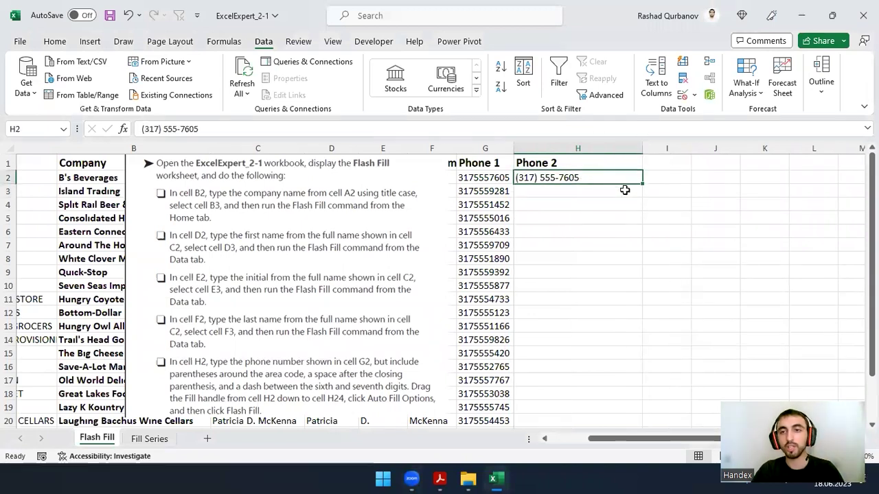
click(624, 189)
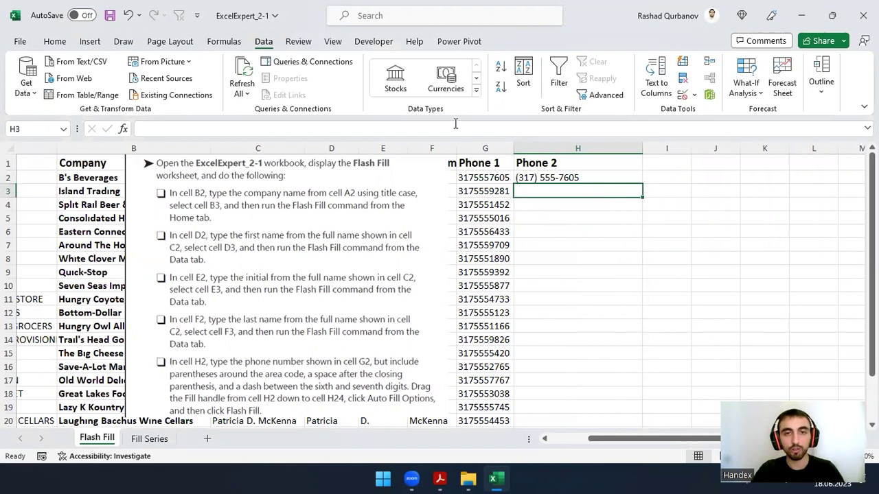
click(430, 317)
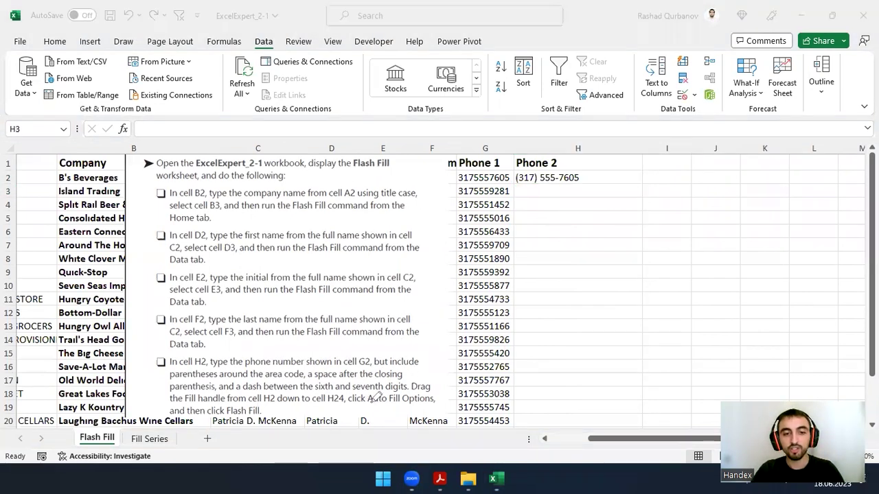
drag(409, 387, 180, 390)
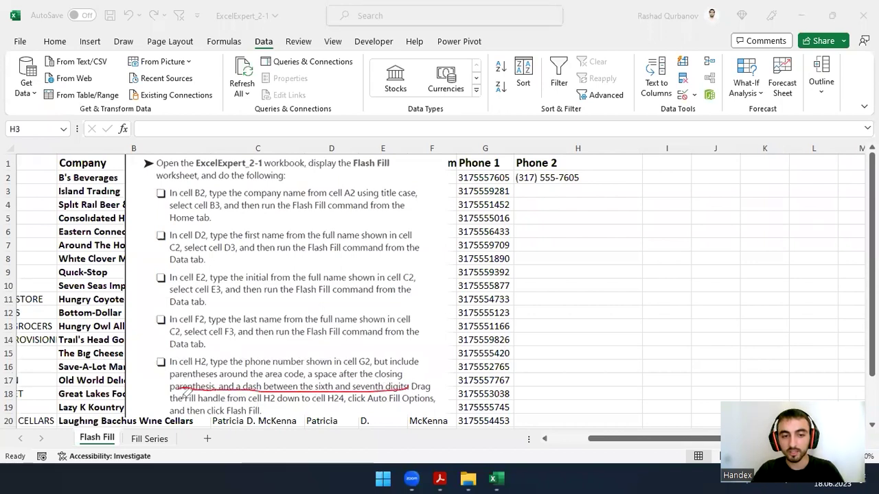
drag(263, 400, 267, 403)
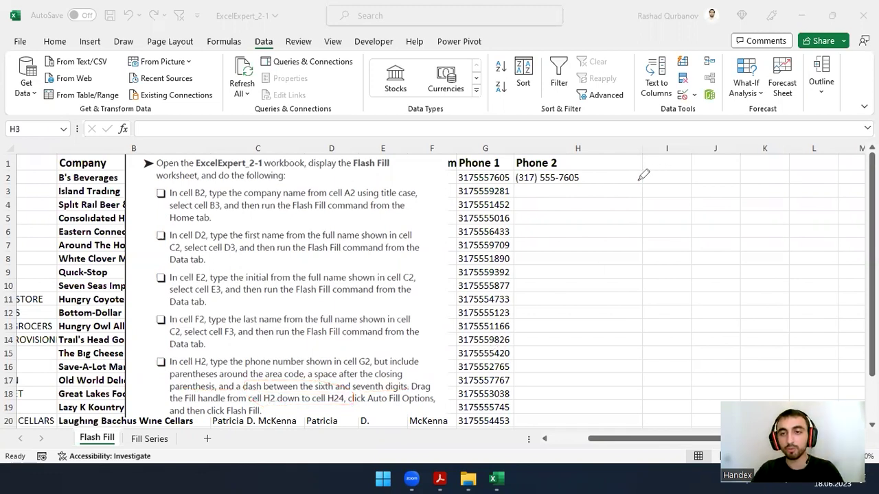
drag(639, 179, 678, 365)
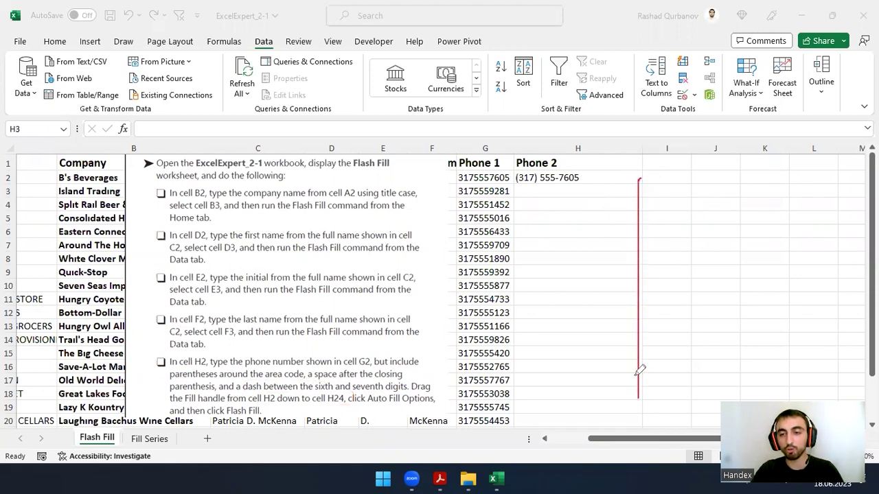
mouse_move(364, 405)
mouse_down()
mouse_move(389, 411)
mouse_move(374, 395)
mouse_up()
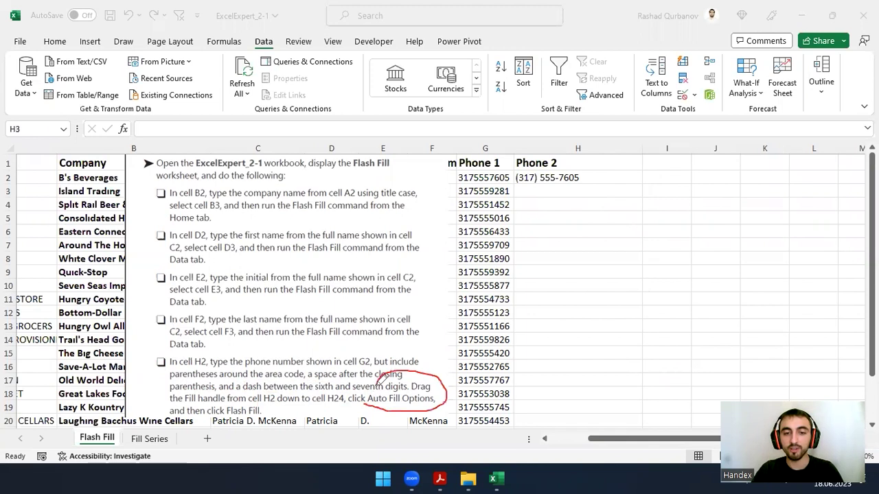
drag(206, 409, 198, 413)
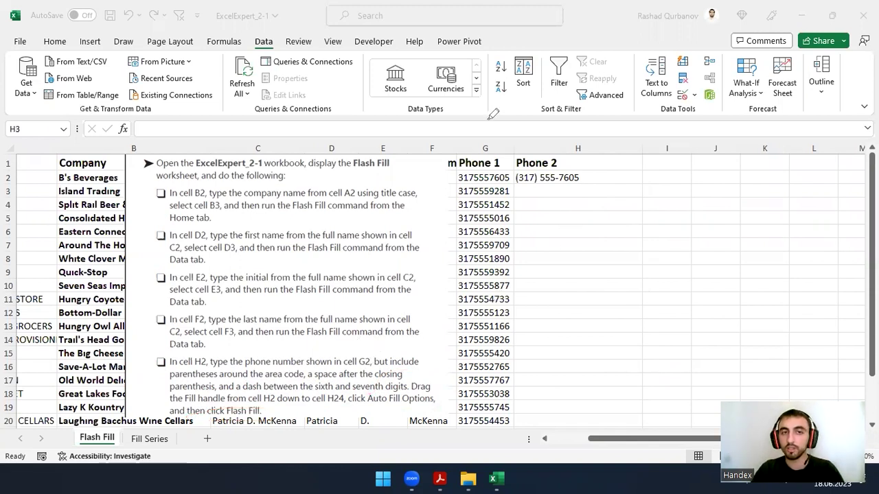
Step: Copy H2 down the Phone 2 column and switch the fill to Flash Fill
click(625, 178)
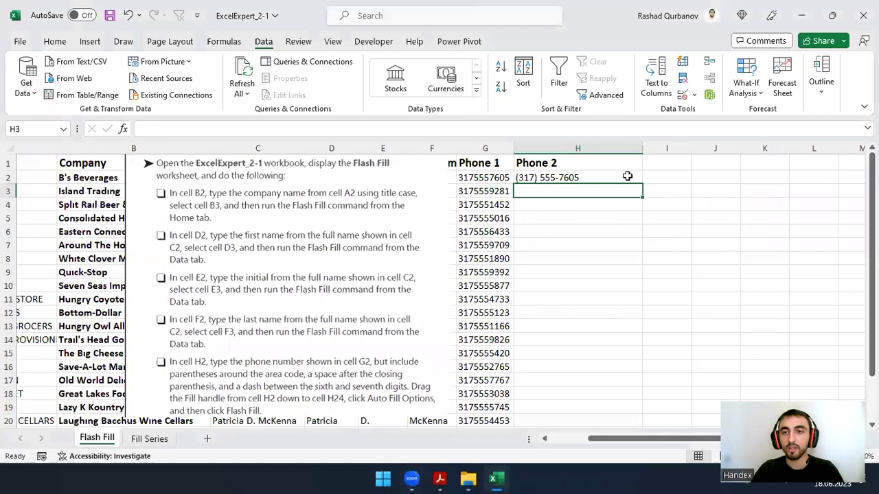
drag(643, 183, 638, 415)
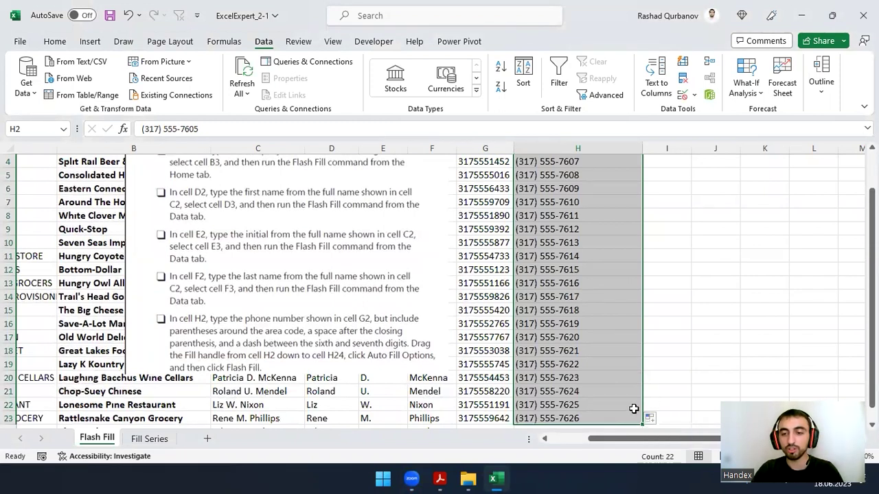
click(655, 419)
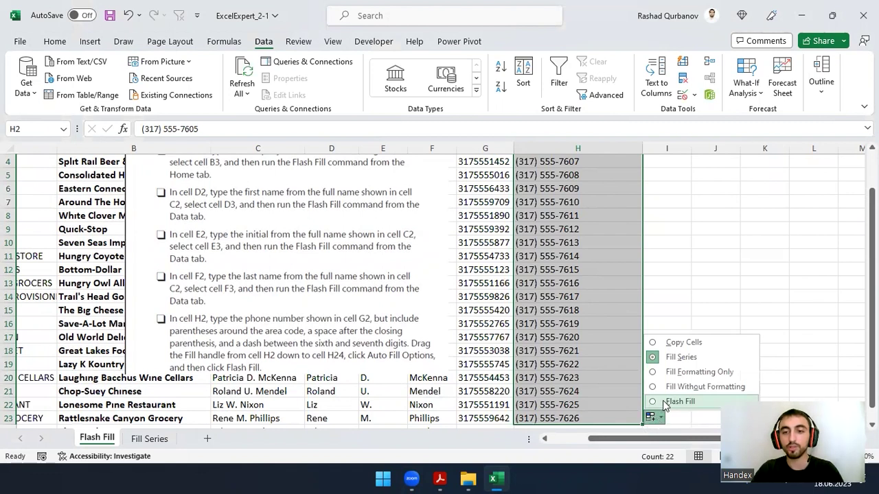
click(664, 401)
Step: Compare Phone 1 numbers with the Flash Fill results in H12 and H2
scroll(582, 336, up, 1)
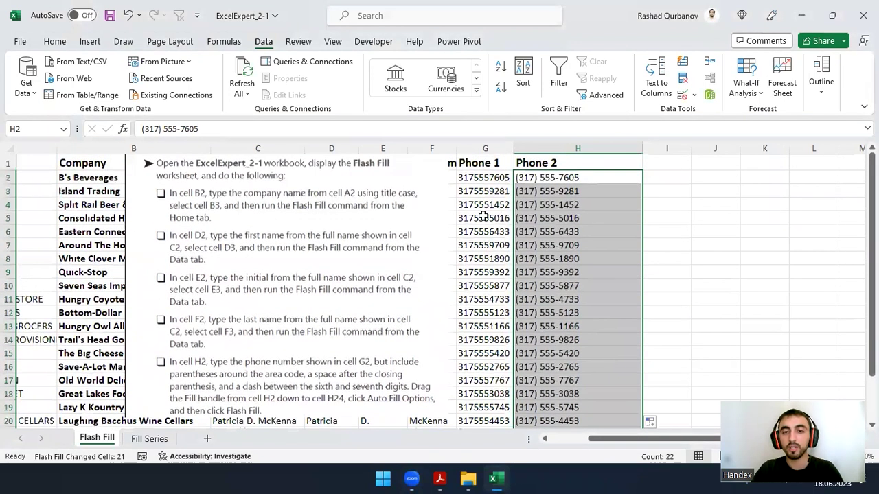
click(483, 217)
click(485, 353)
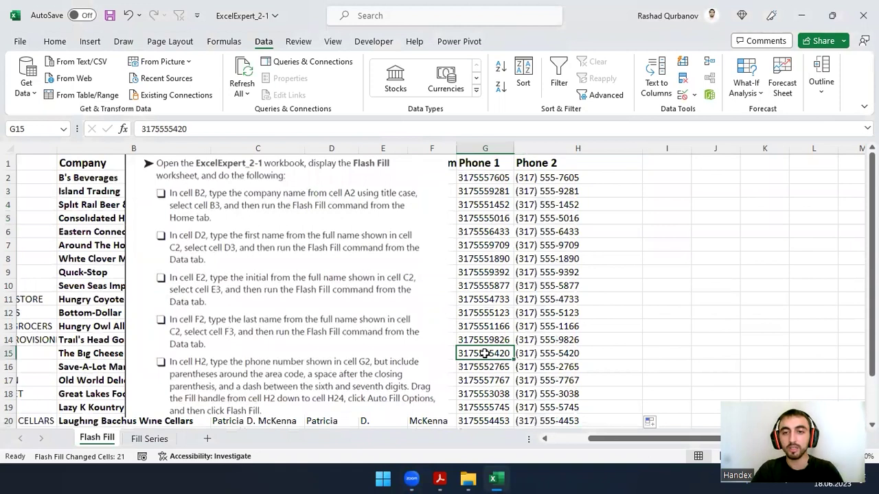
click(603, 315)
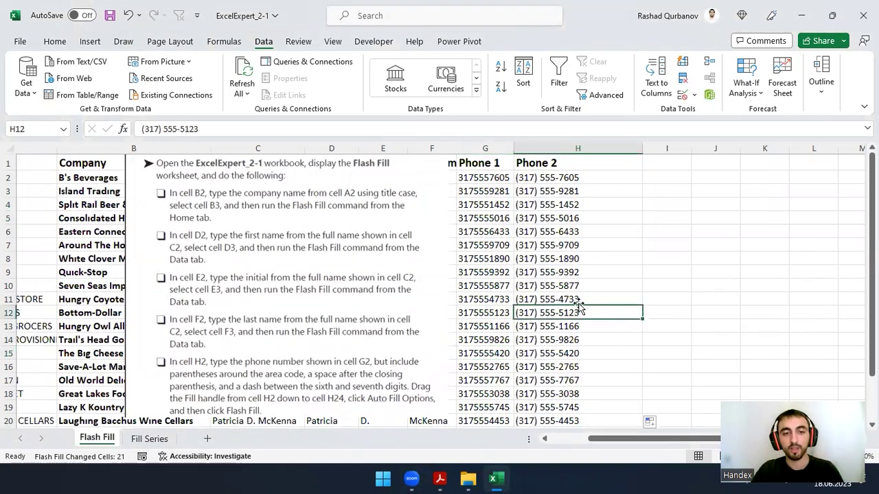
click(539, 178)
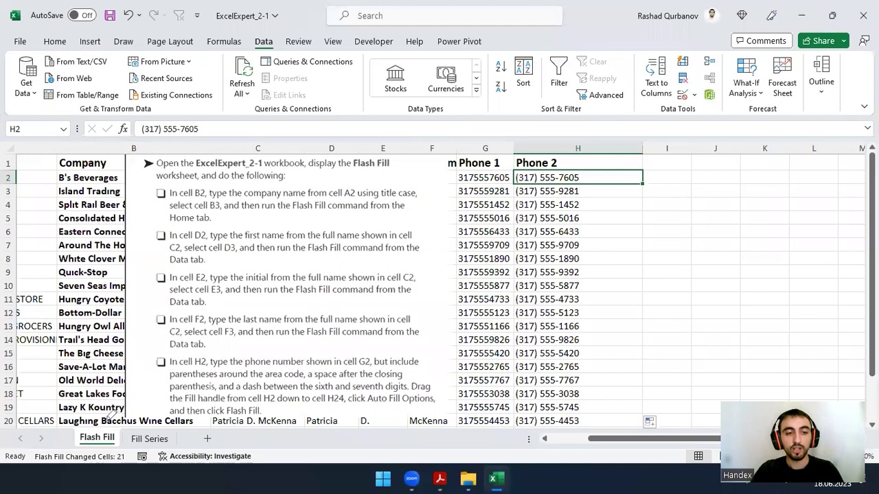
drag(66, 421, 81, 410)
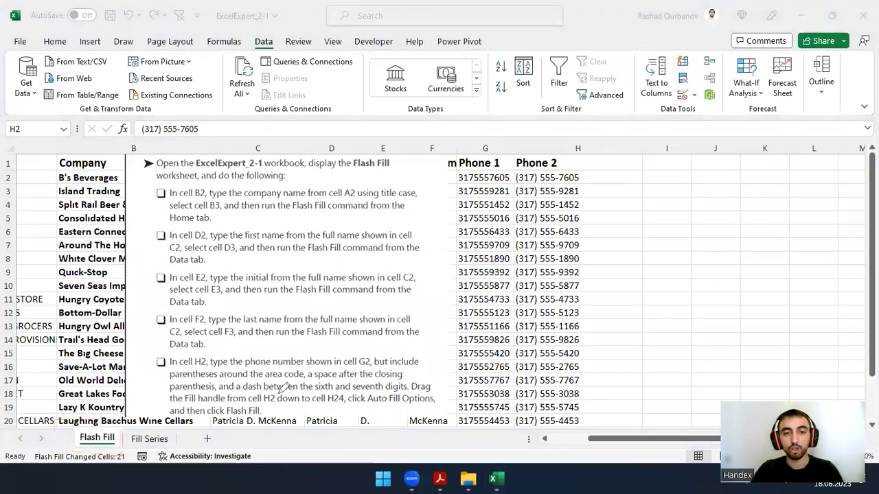
drag(127, 426, 158, 424)
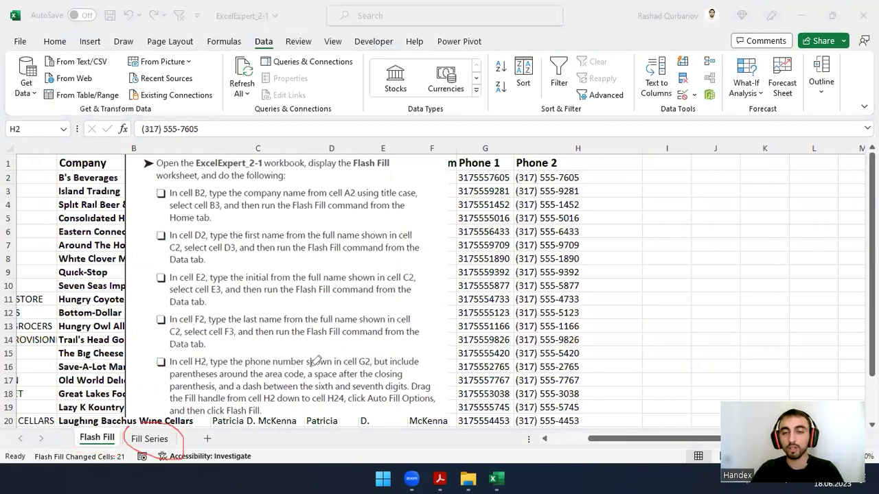